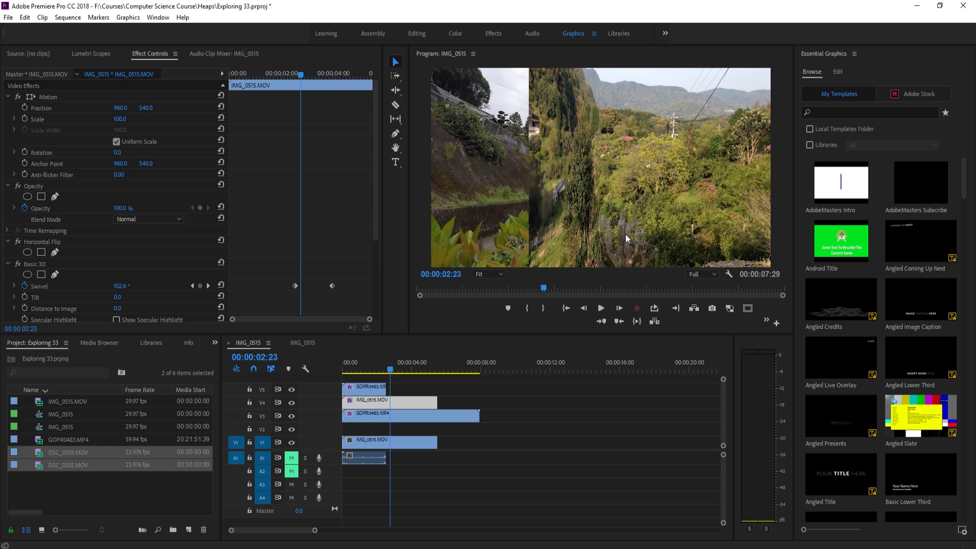
Step: Preview the finished flip transition in the full-size program monitor, then return to the normal workspace layout
key("grave")
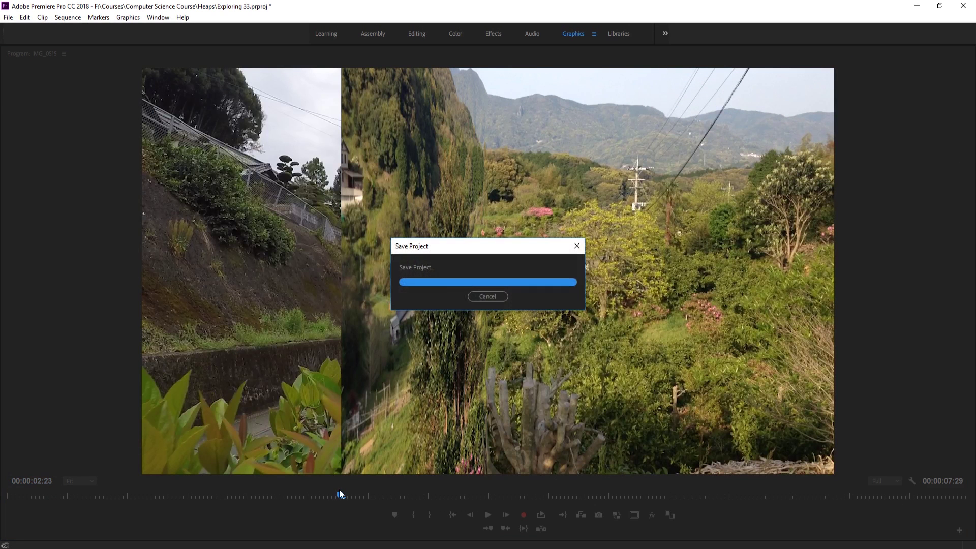
left_click_drag(340, 494, 273, 501)
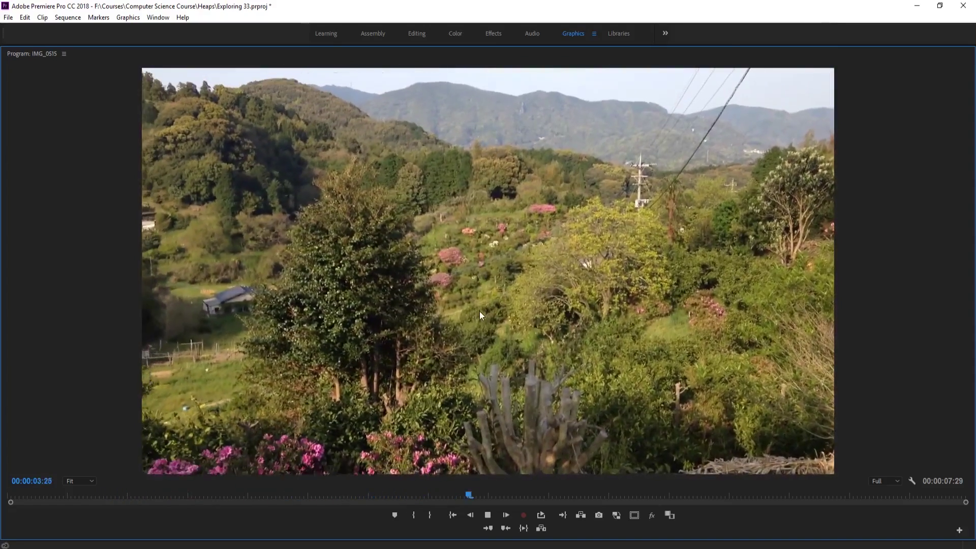
key("space")
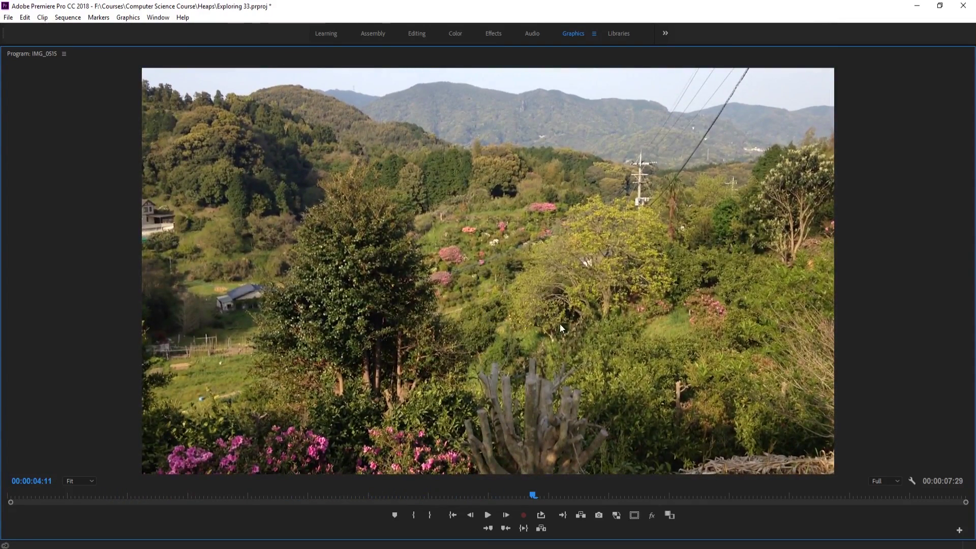
key("grave")
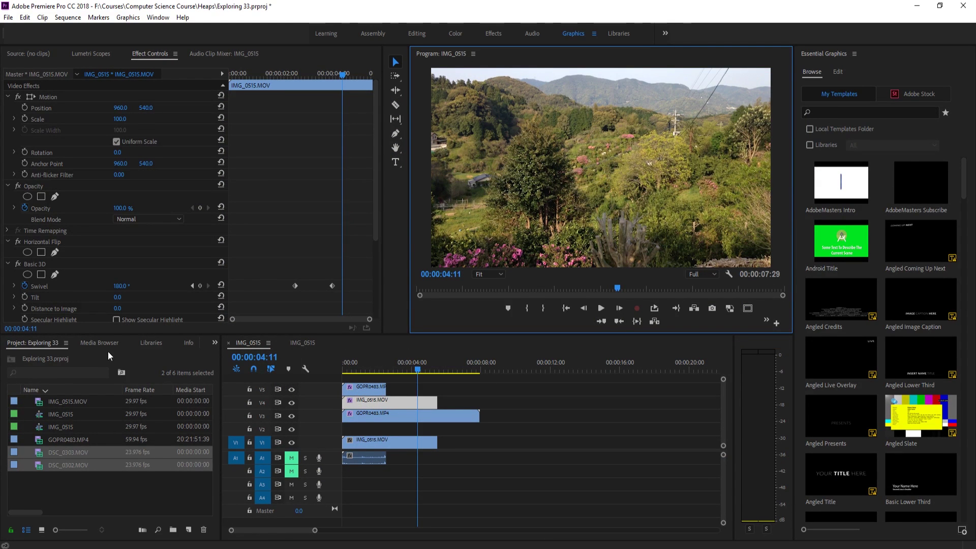
Step: Clear the effects search and look through the built-in Page Peel video transitions
left_click(215, 343)
left_click(228, 406)
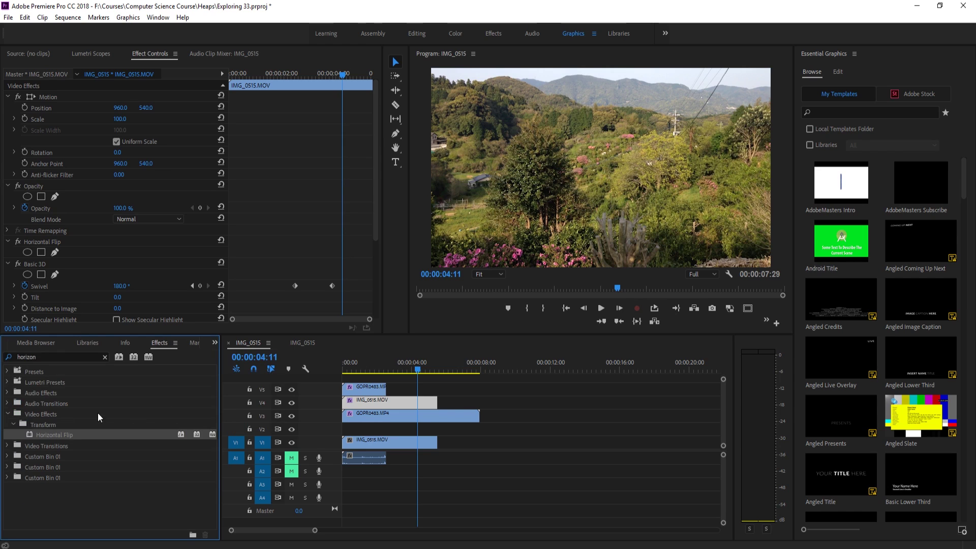
left_click(105, 357)
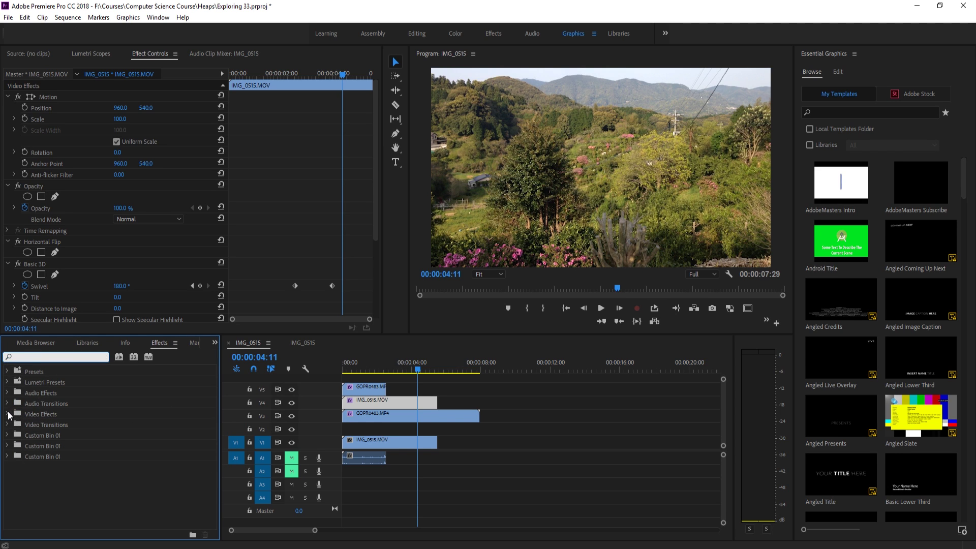
left_click(8, 425)
left_click(13, 478)
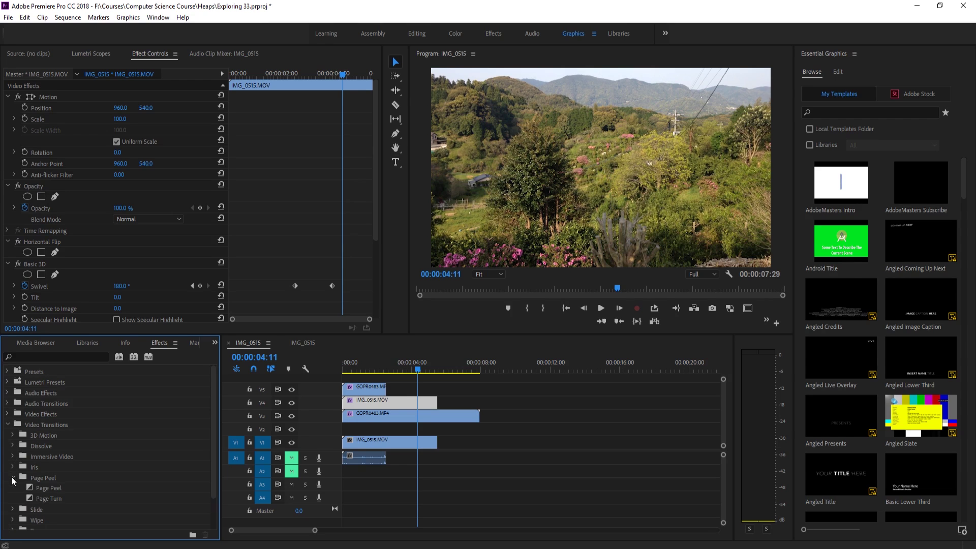
scroll(44, 490, "down", 1)
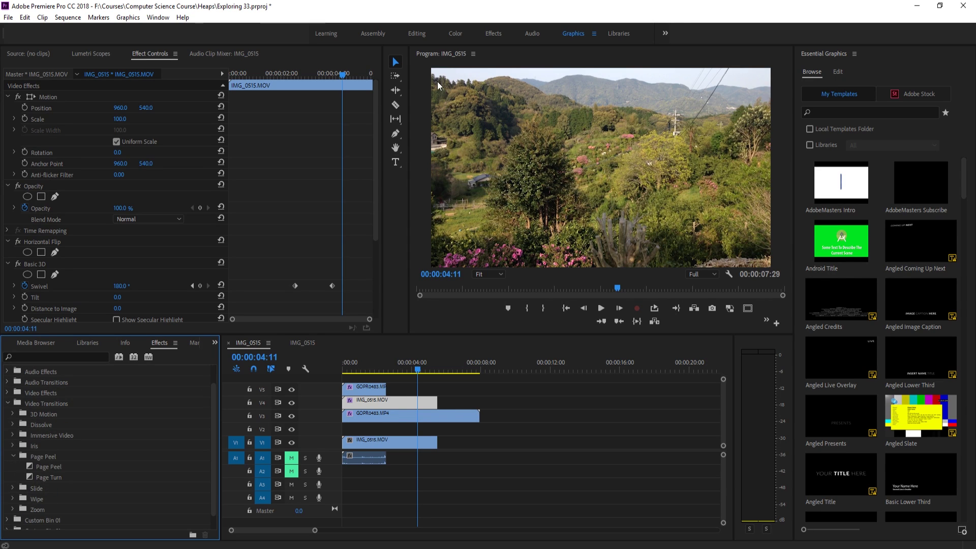
Step: Place DSC_0303.MOV and DSC_0302.MOV at the start of the empty IMG_0515 sequence, keeping the existing sequence settings
mouse_move(831, 355)
key("shift+1")
left_click(303, 342)
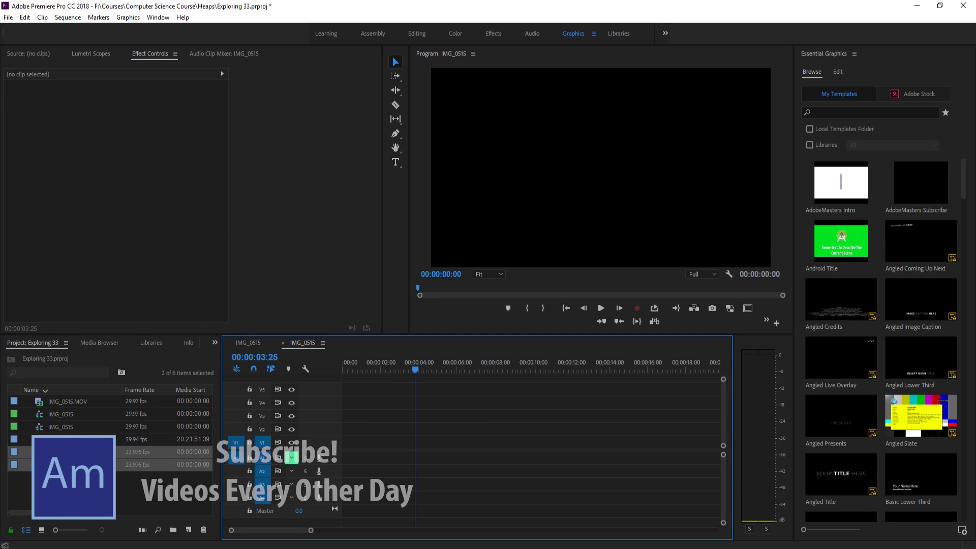
left_click_drag(76, 457, 355, 448)
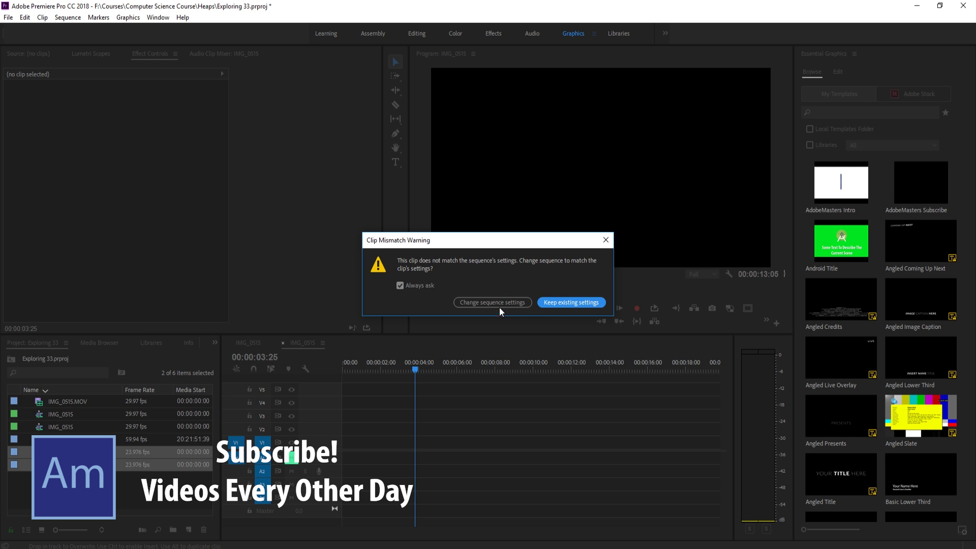
left_click(561, 301)
mouse_move(391, 365)
left_mouse_down()
mouse_move(360, 368)
mouse_move(381, 370)
left_mouse_up()
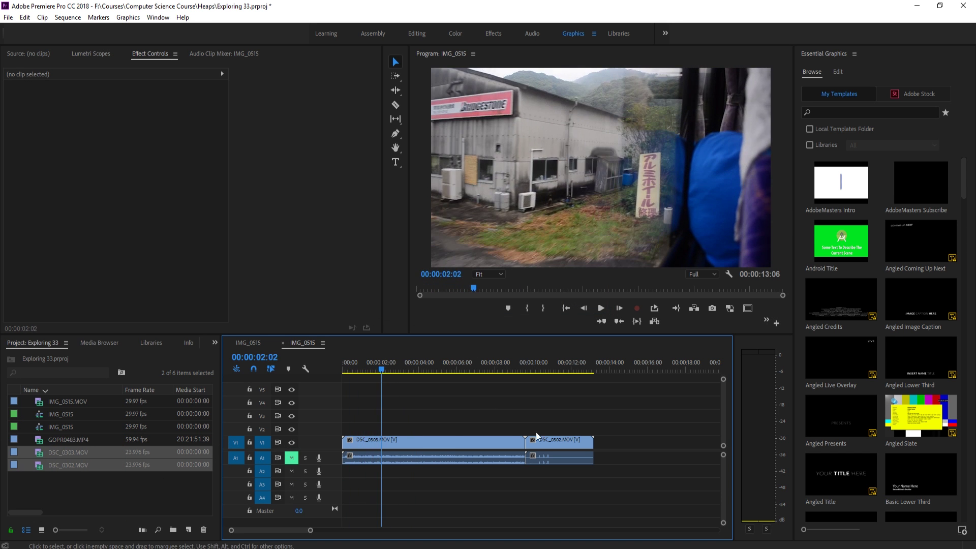
Step: Trim DSC_0303.MOV to end at about 2 seconds and move DSC_0302.MOV to the start of track V3
left_click(555, 364)
left_click_drag(557, 364, 377, 358)
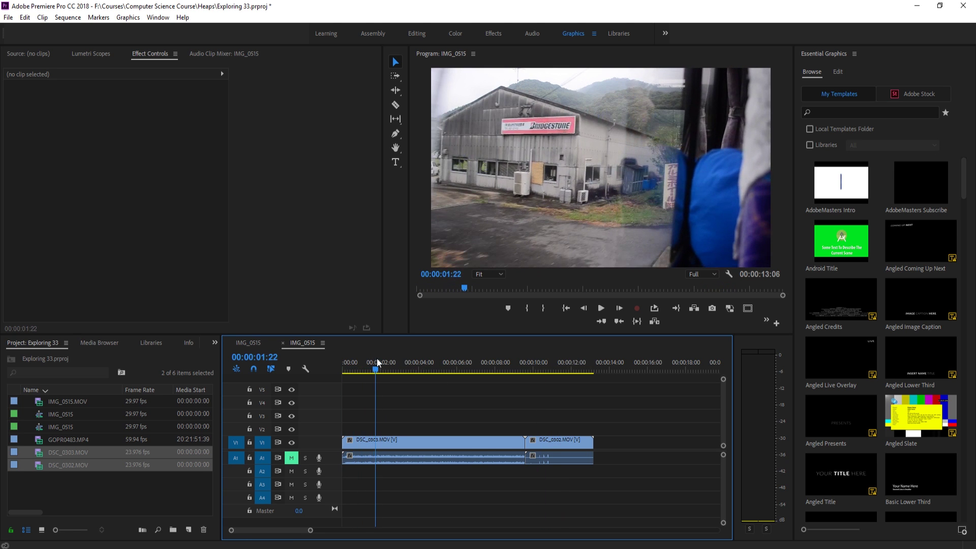
left_click_drag(524, 440, 381, 440)
left_click_drag(560, 444, 361, 413)
left_click(370, 362)
left_click_drag(370, 362, 347, 363)
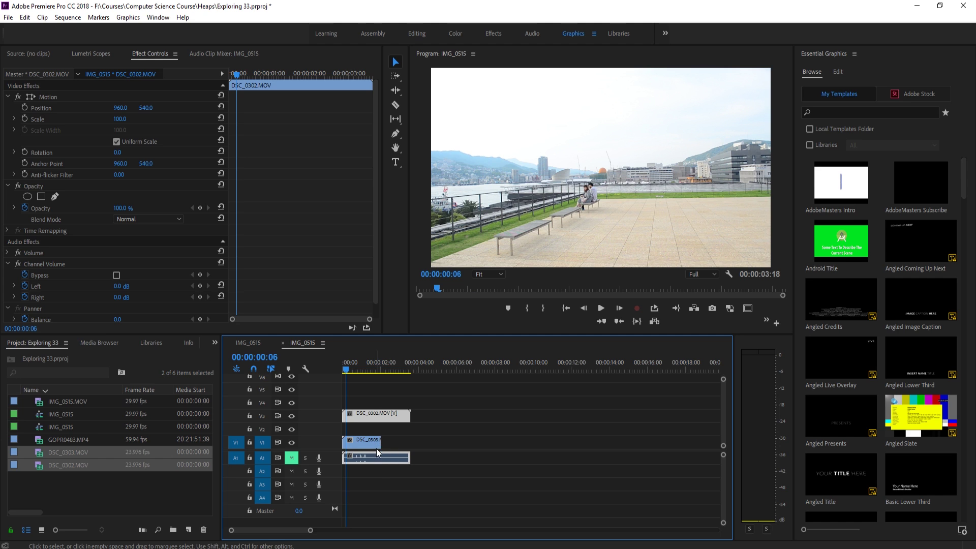
Step: Find the Basic 3D effect and apply it to DSC_0303.MOV on track V1
left_click(359, 442)
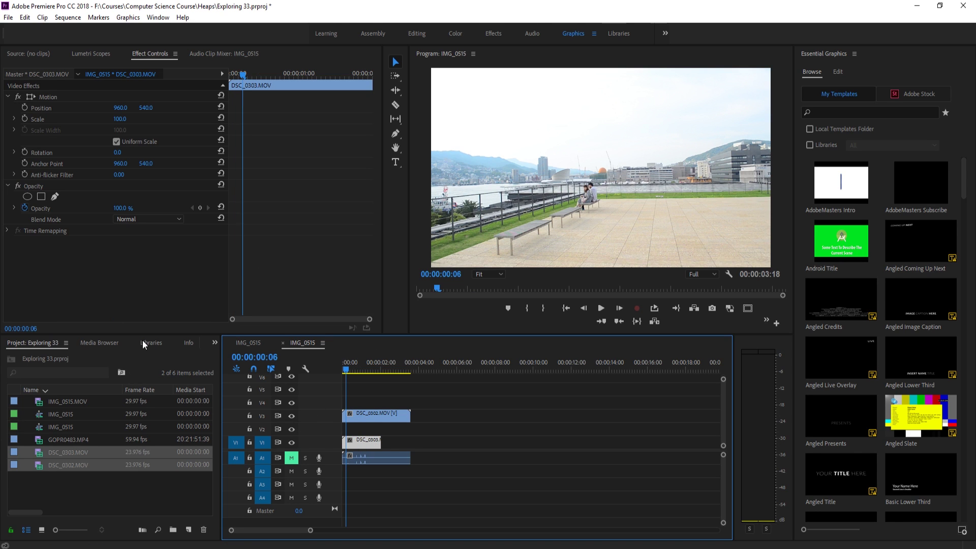
key("shift+7")
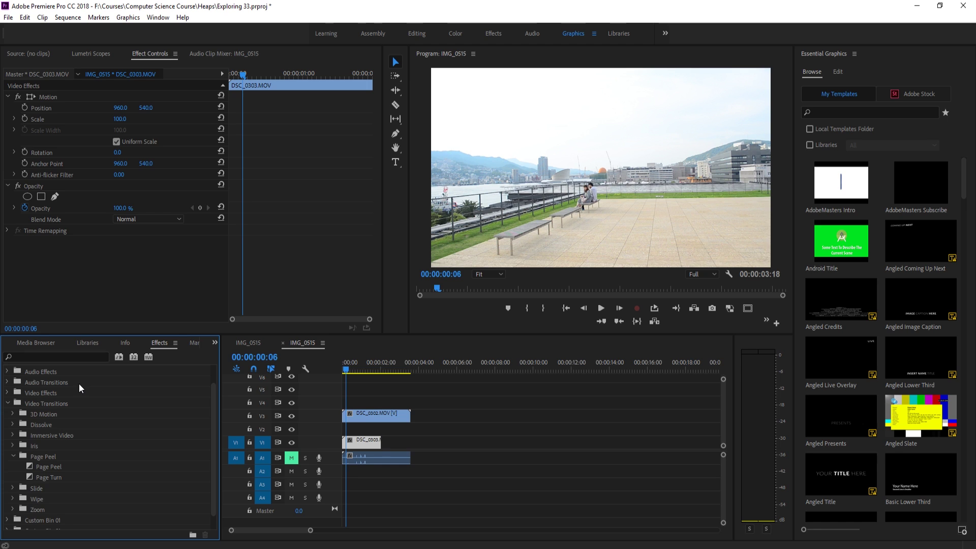
left_click(42, 356)
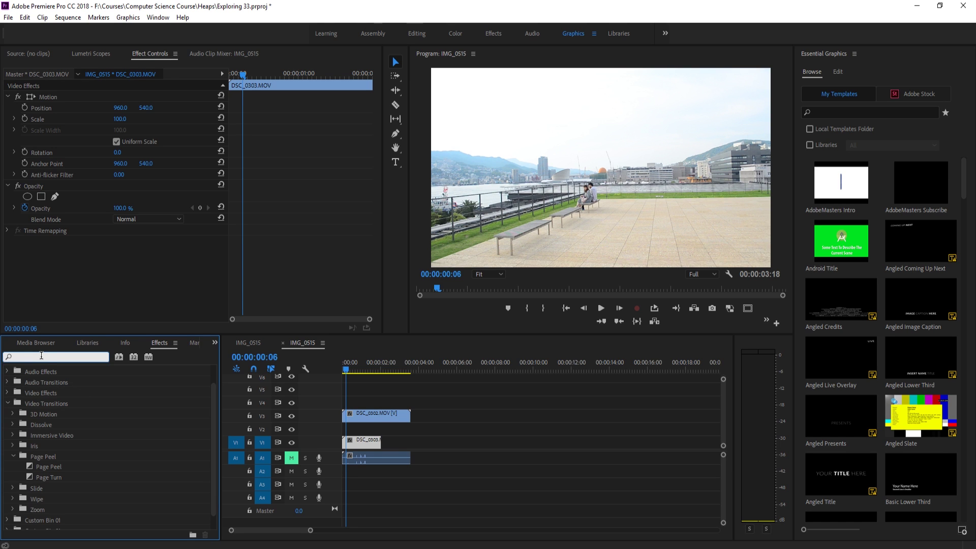
type("basic")
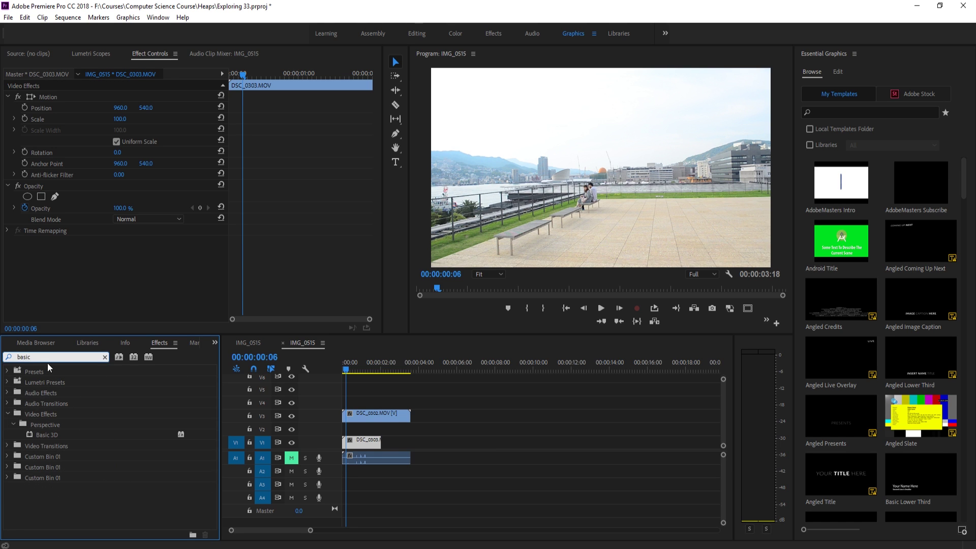
left_click_drag(48, 435, 356, 441)
Step: Hide track V3, park the playhead at 00:00:01:01 and select DSC_0303.MOV on V1
left_click(292, 416)
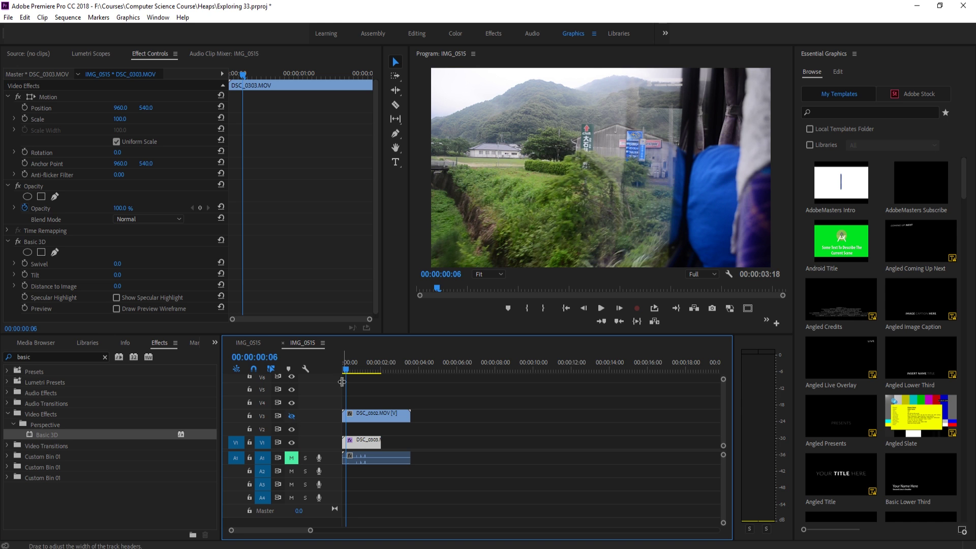
mouse_move(346, 371)
left_mouse_down()
mouse_move(370, 376)
mouse_move(362, 378)
left_mouse_up()
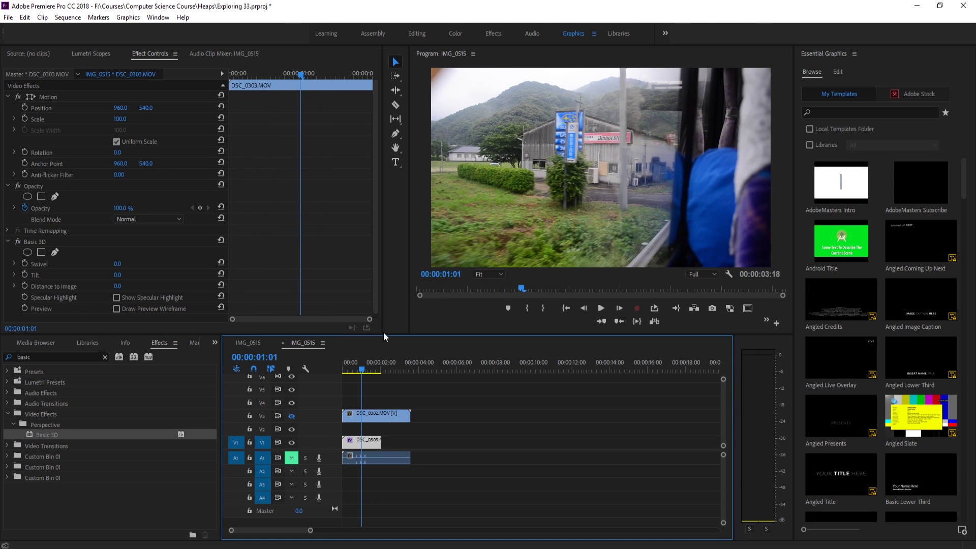
left_click(384, 413)
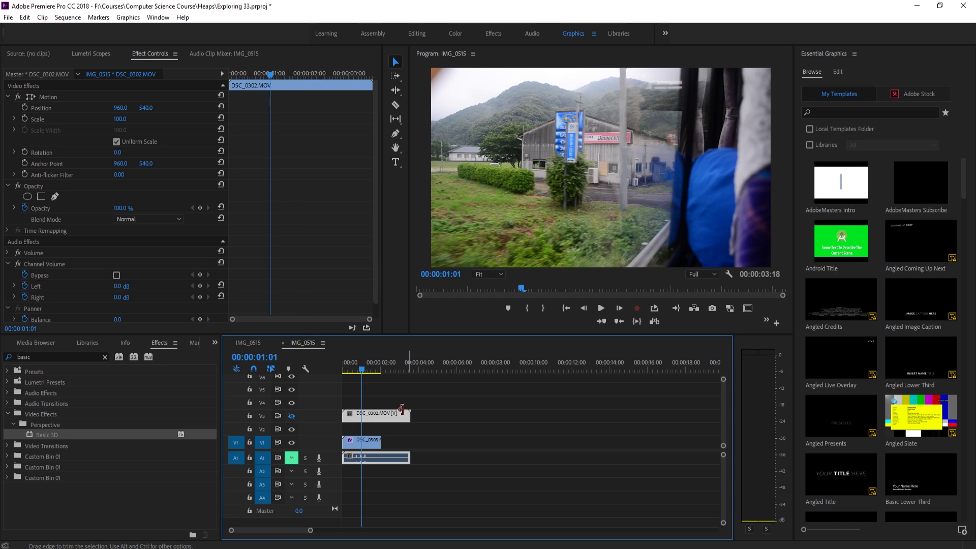
left_click(363, 446)
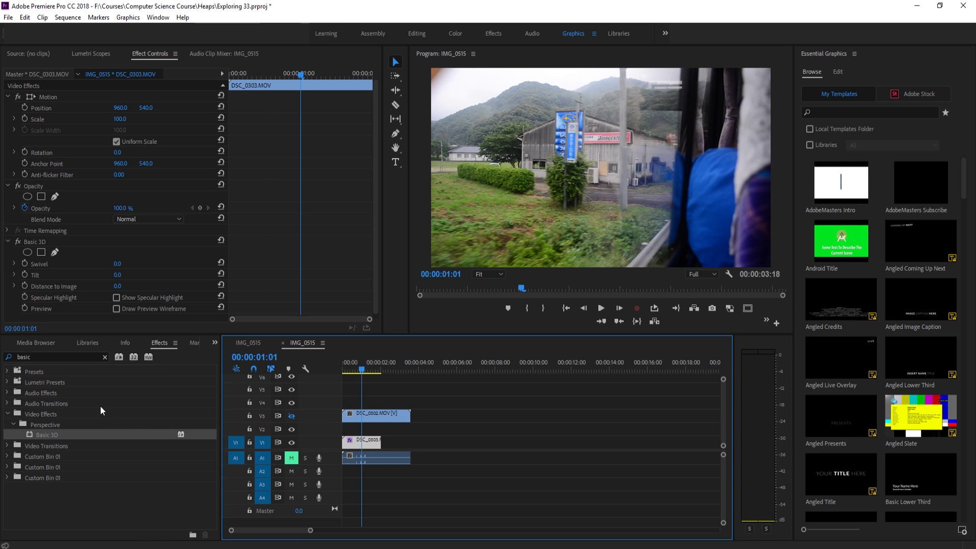
Step: Try different Basic 3D Swivel angles on DSC_0303.MOV, such as about 43° and 39°
left_click_drag(117, 263, 138, 263)
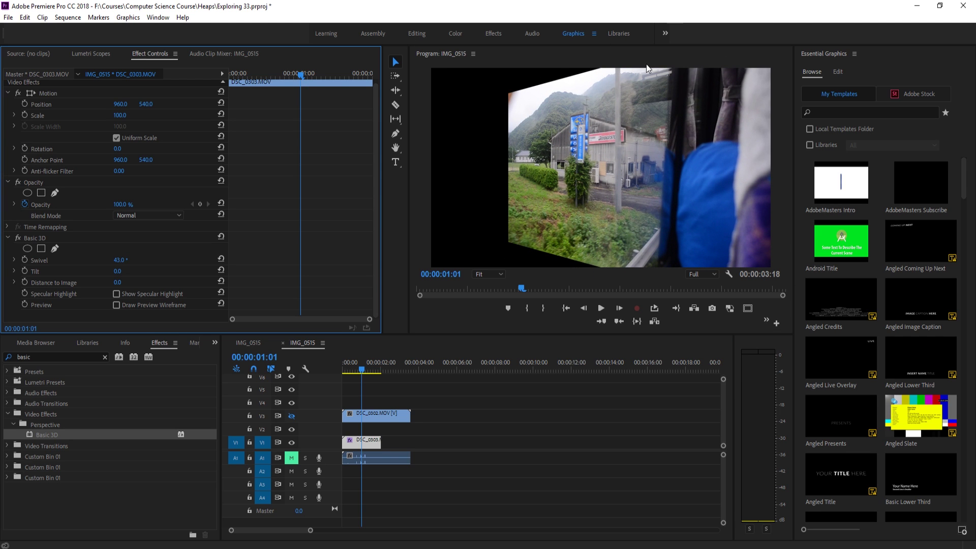
mouse_move(126, 264)
left_mouse_down()
mouse_move(115, 263)
mouse_move(130, 260)
left_mouse_up()
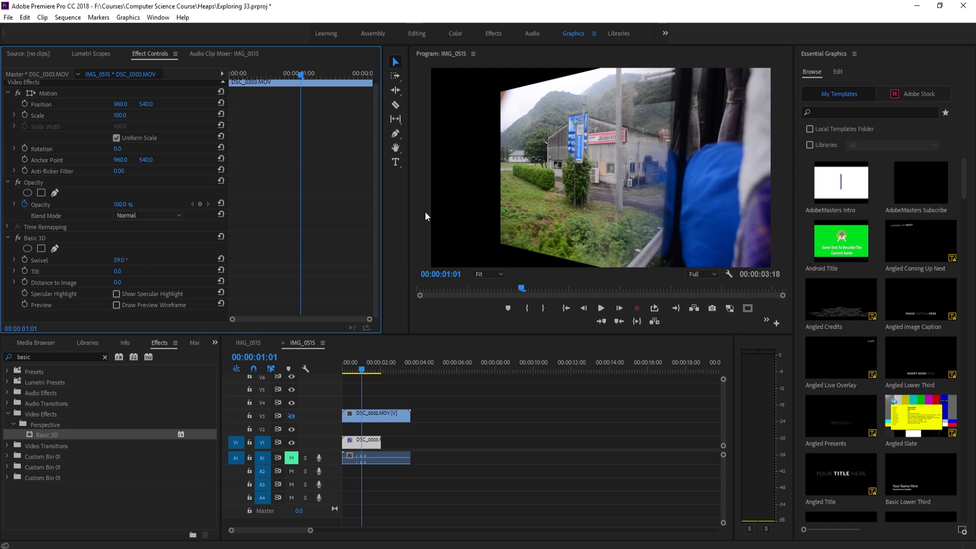
left_click_drag(356, 369, 363, 370)
left_click_drag(121, 259, 101, 259)
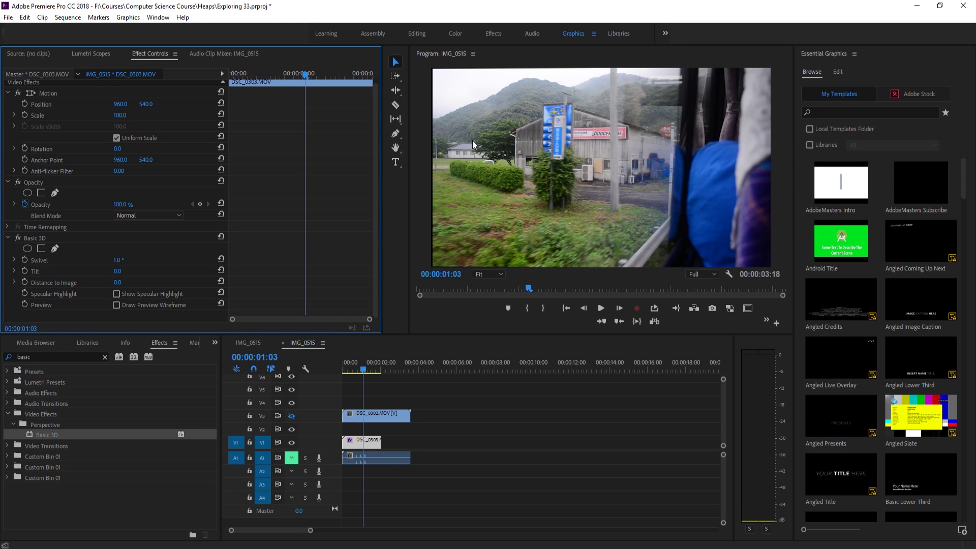
Step: Reset the Basic 3D Swivel of DSC_0303.MOV to 0
mouse_move(364, 369)
left_mouse_down()
mouse_move(351, 370)
mouse_move(364, 370)
left_mouse_up()
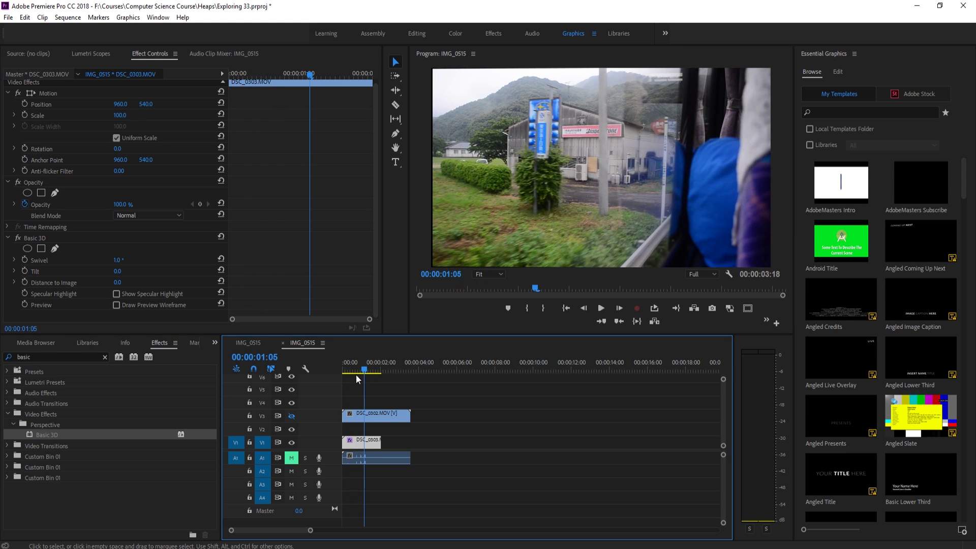
left_click(115, 260)
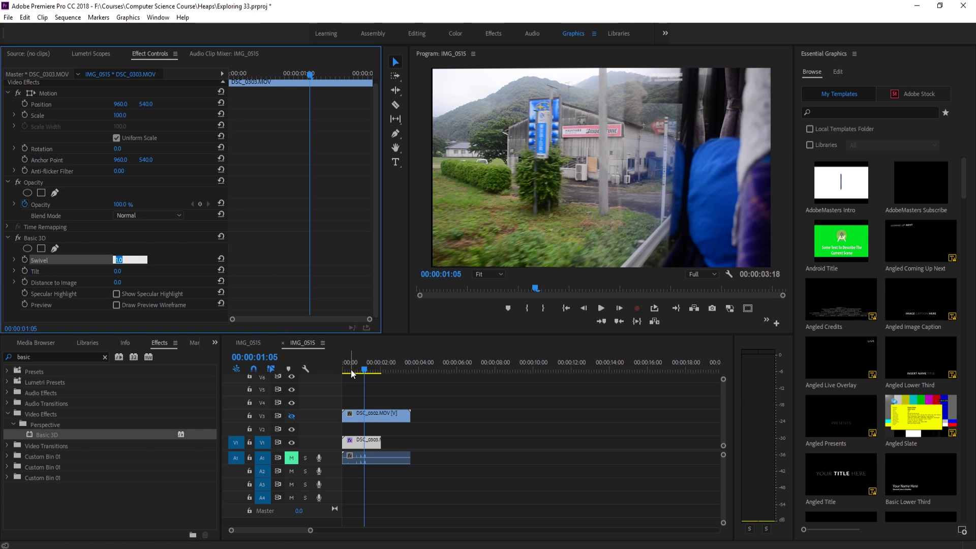
left_click(414, 404)
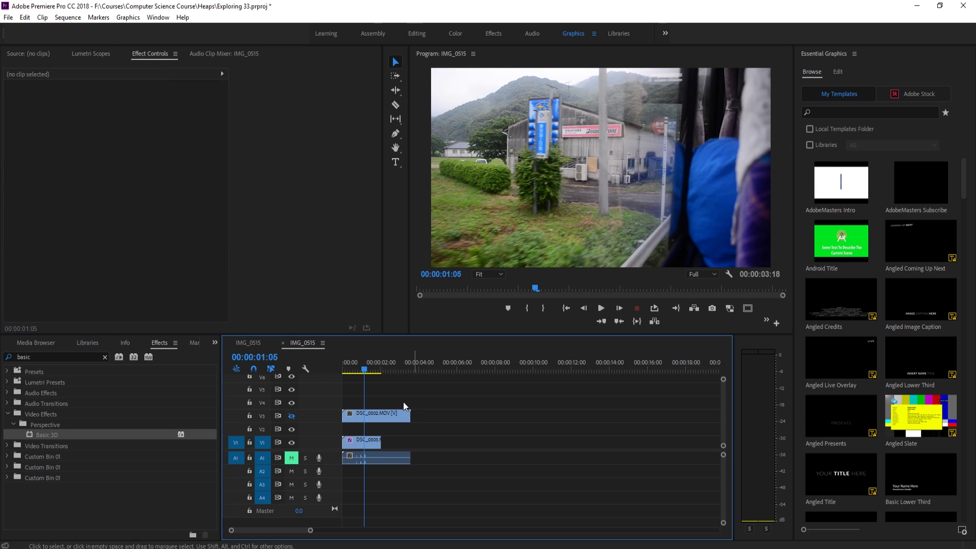
left_click_drag(359, 365, 379, 374)
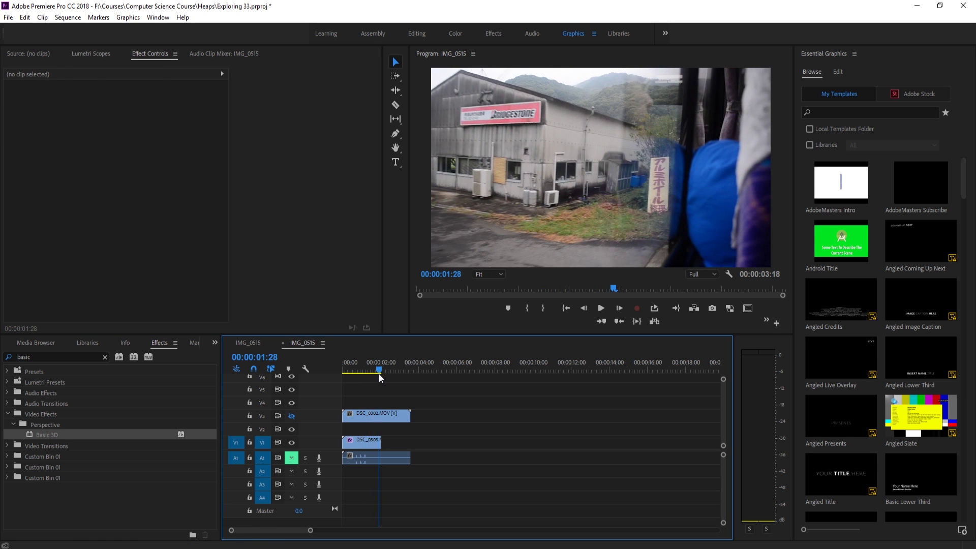
left_click(368, 441)
left_click(120, 265)
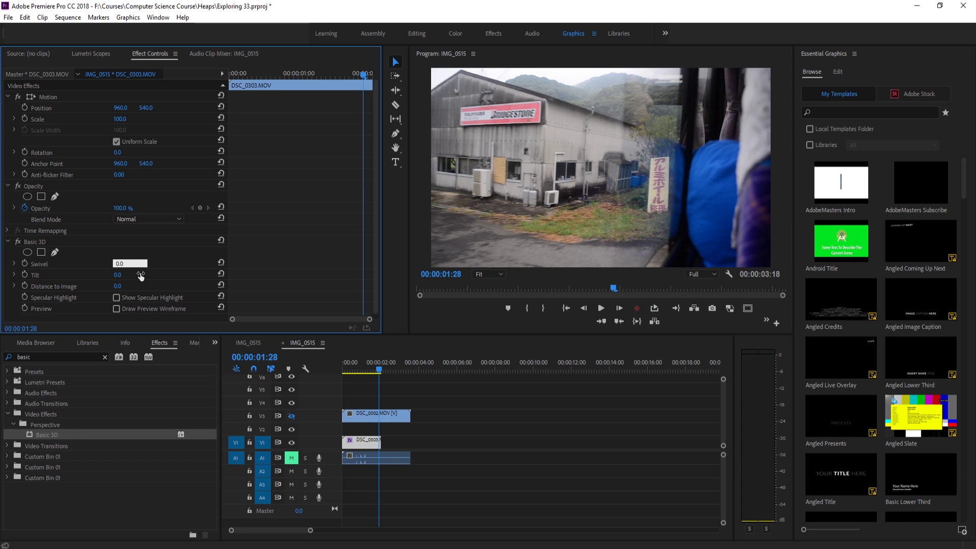
key("Return")
Step: Turn on Swivel keyframing for DSC_0303.MOV at 00:00:00:16, with the angle at 0°
left_click_drag(381, 365, 364, 367)
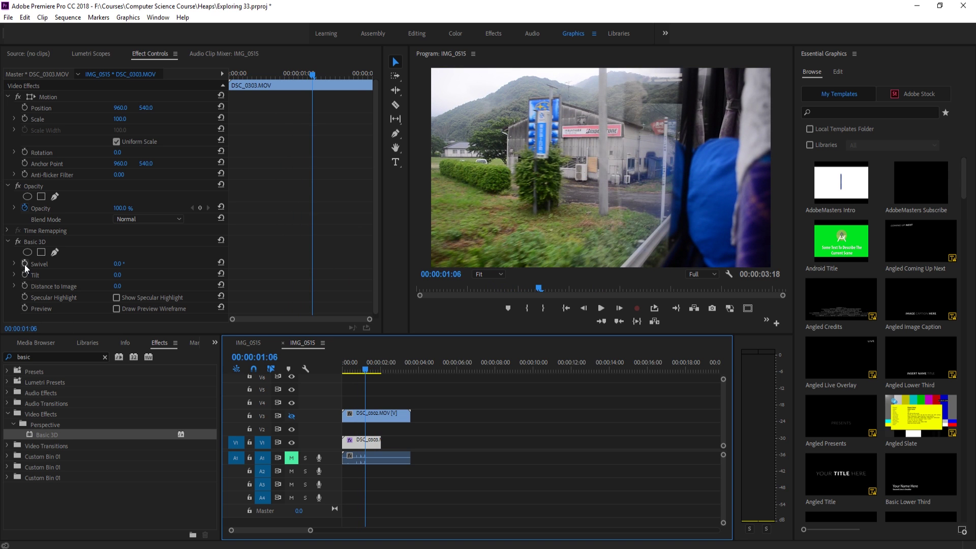
left_click(353, 367)
left_click(22, 265)
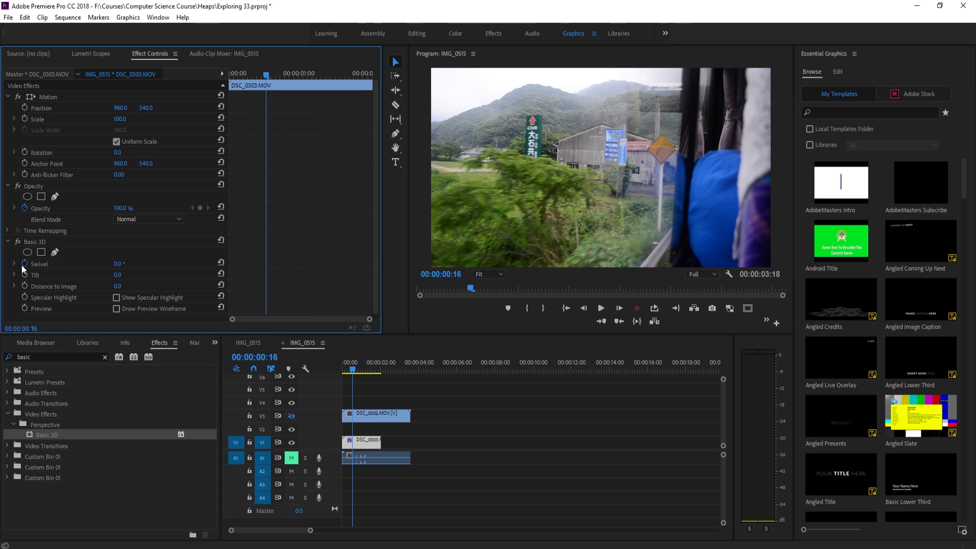
left_click(22, 265)
Step: Add a Swivel keyframe of 180° at 00:00:01:28 on DSC_0303.MOV and scrub back through the animation
left_click_drag(359, 366, 376, 365)
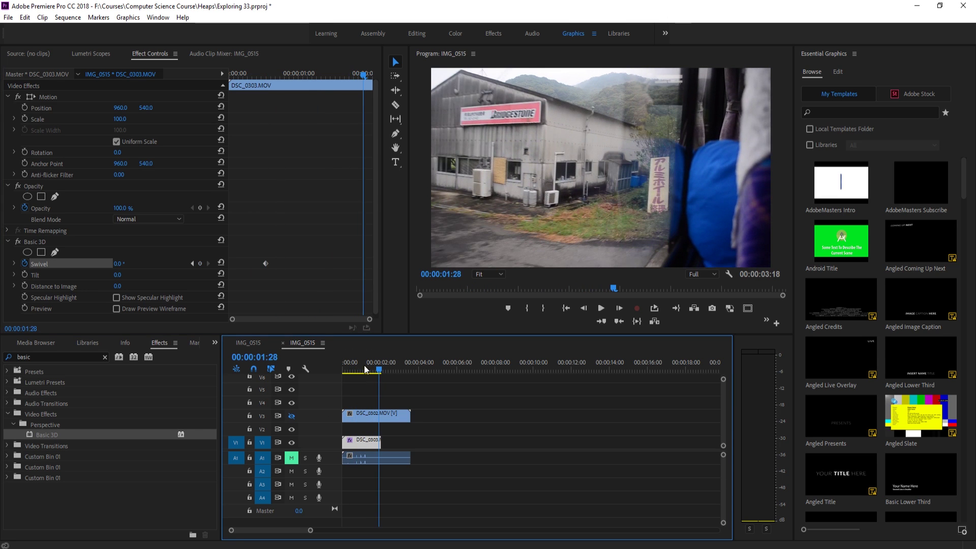
left_click(118, 264)
key("BackSpace")
type("180")
key("Return")
left_click_drag(383, 365, 349, 381)
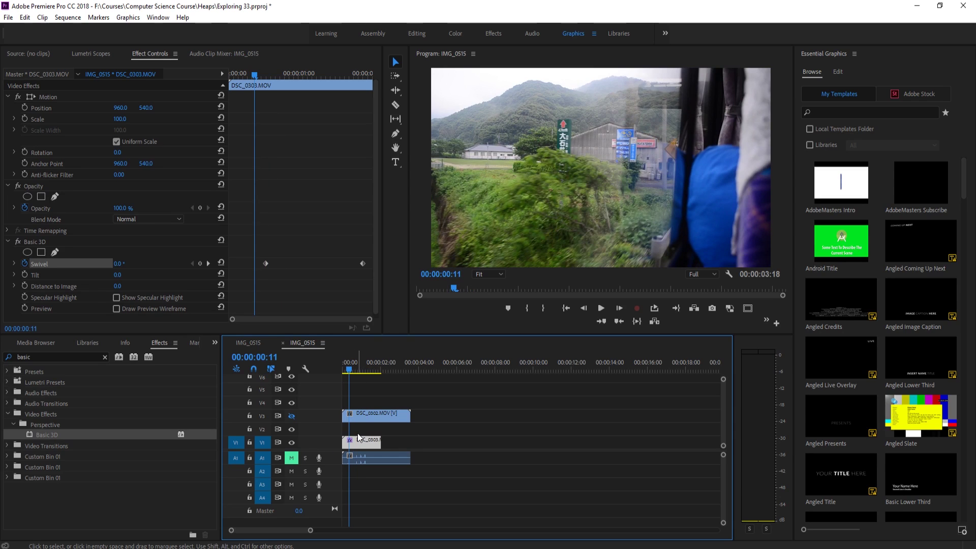
Step: Duplicate DSC_0303.MOV onto track V2 and delete the Basic 3D effect from the V1 copy
mouse_move(359, 444)
left_mouse_down()
mouse_move(355, 431)
mouse_move(357, 443)
left_mouse_up()
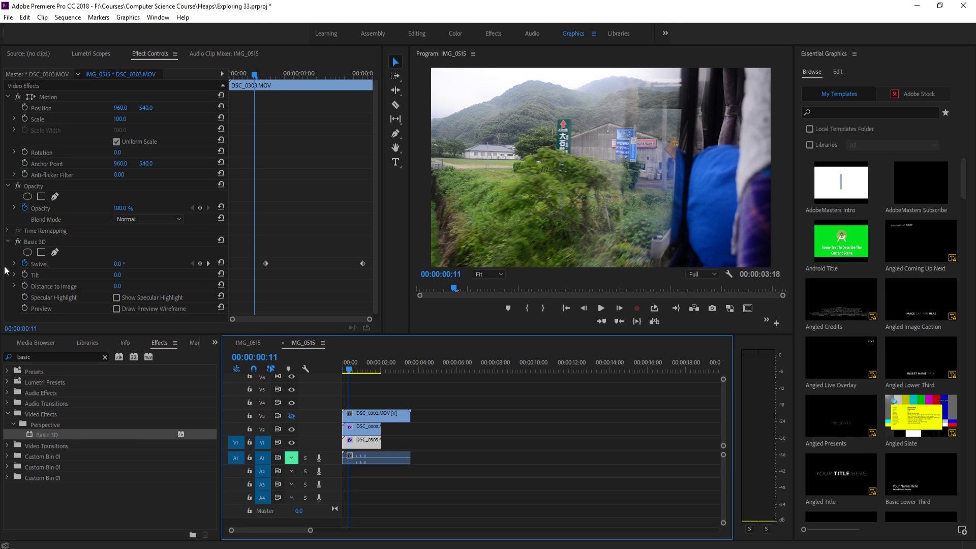
left_click(29, 242)
key("Delete")
left_click_drag(349, 371, 363, 369)
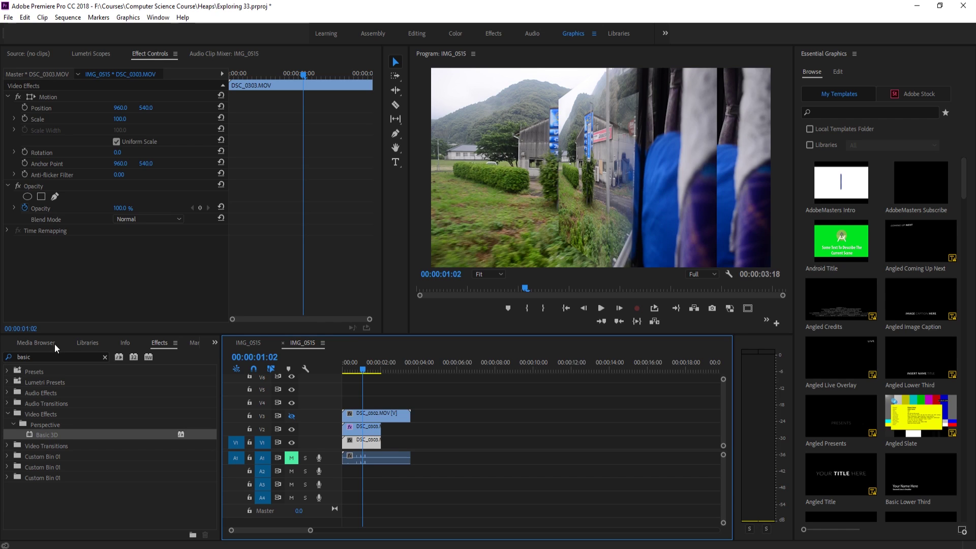
Step: Find the Crop effect and apply it to the DSC_0303.MOV copy on track V2
left_click(24, 357)
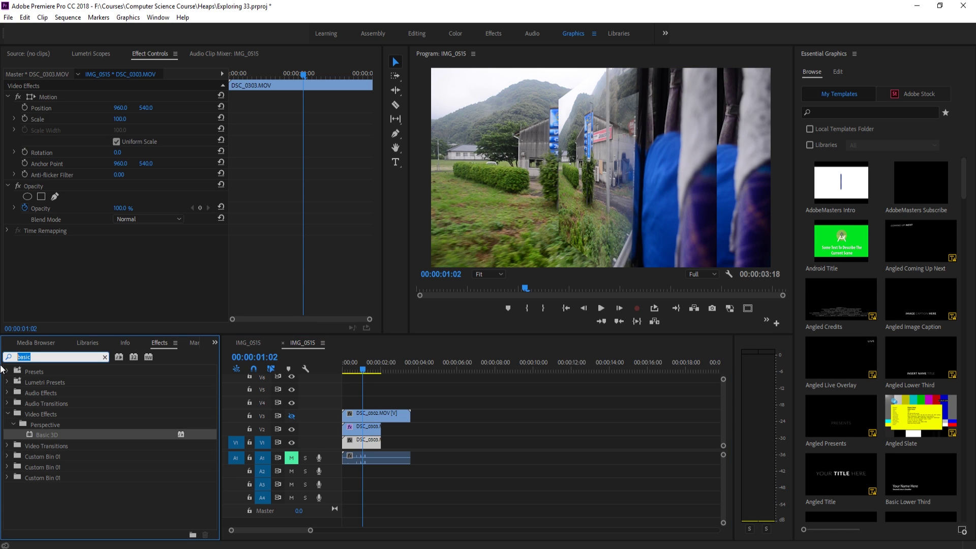
type("crop")
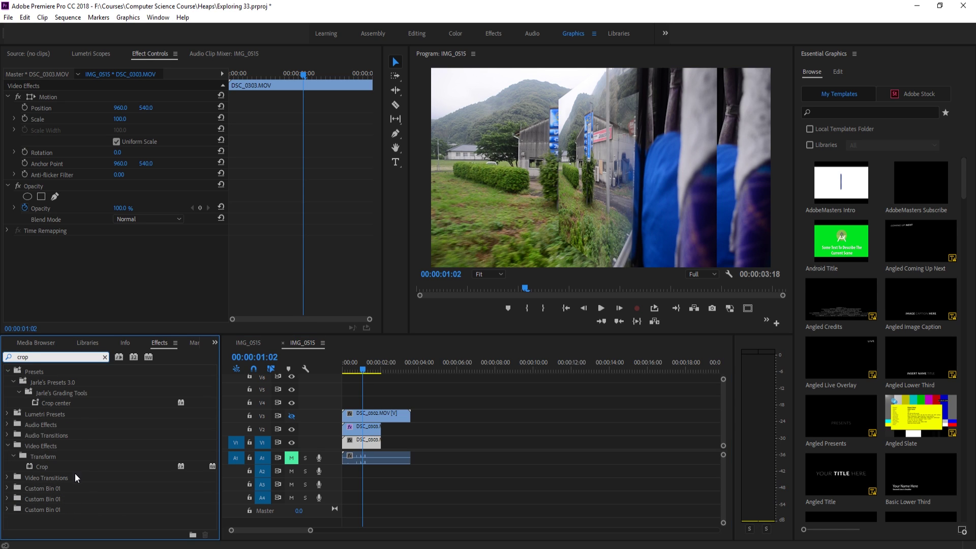
left_click(38, 466)
left_click_drag(37, 467, 358, 432)
left_click(362, 432)
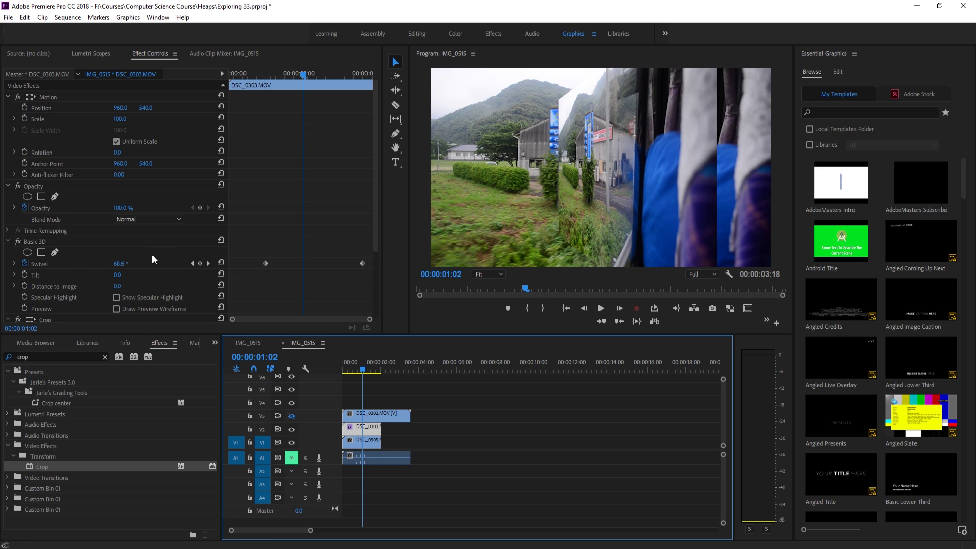
Step: Set the Left crop of the DSC_0303.MOV copy on V2 to 50%, trying other values first
scroll(151, 255, "down", 5)
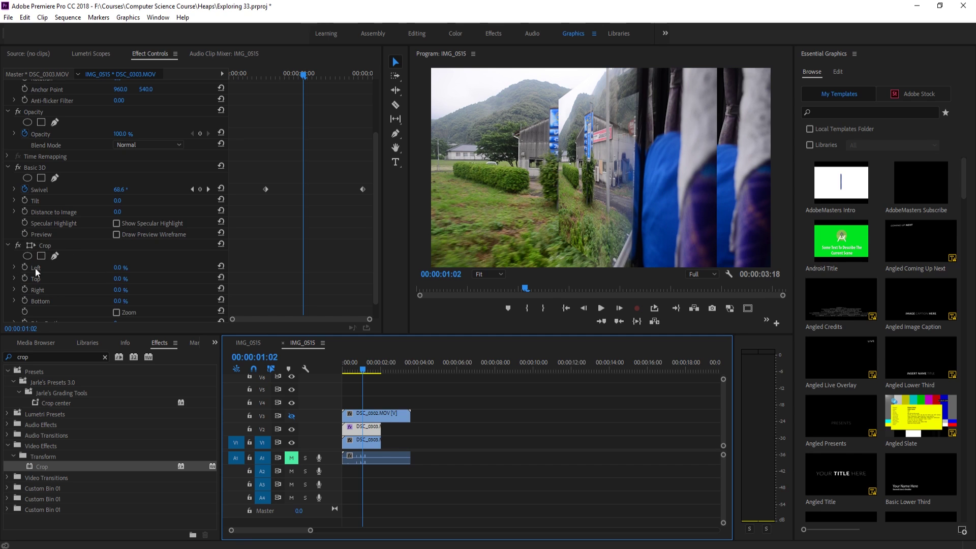
left_click(119, 268)
type("10")
key("Return")
type("50")
key("Return")
type("33")
key("Return")
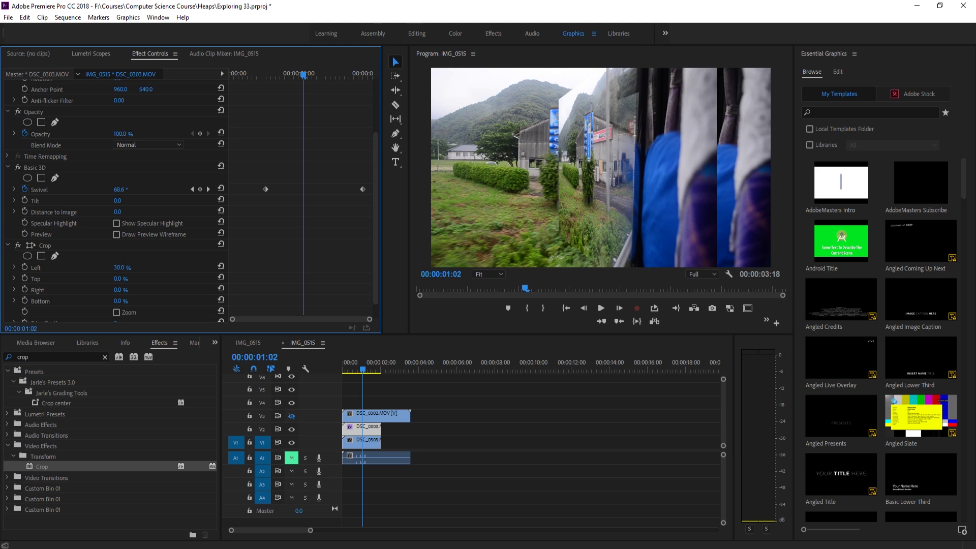
type("21")
key("Return")
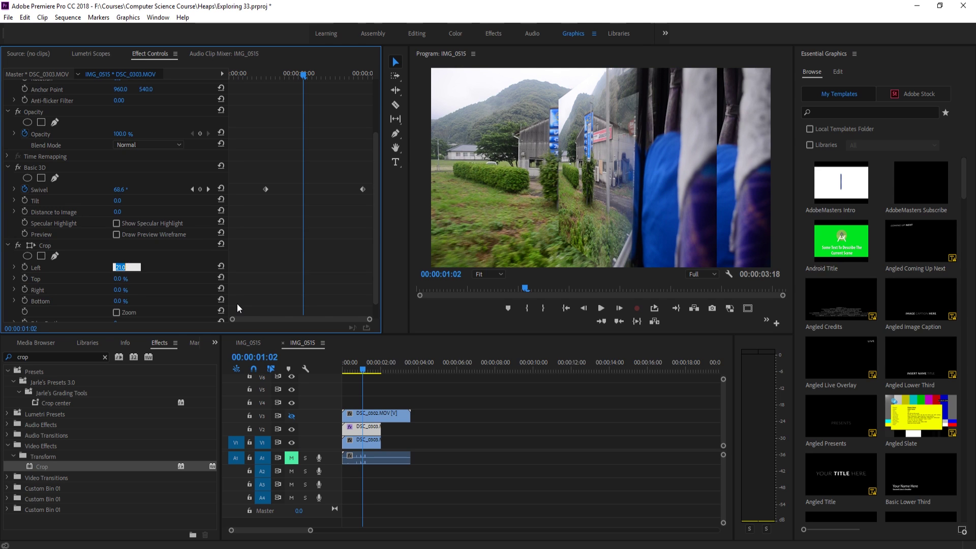
type("50")
key("Return")
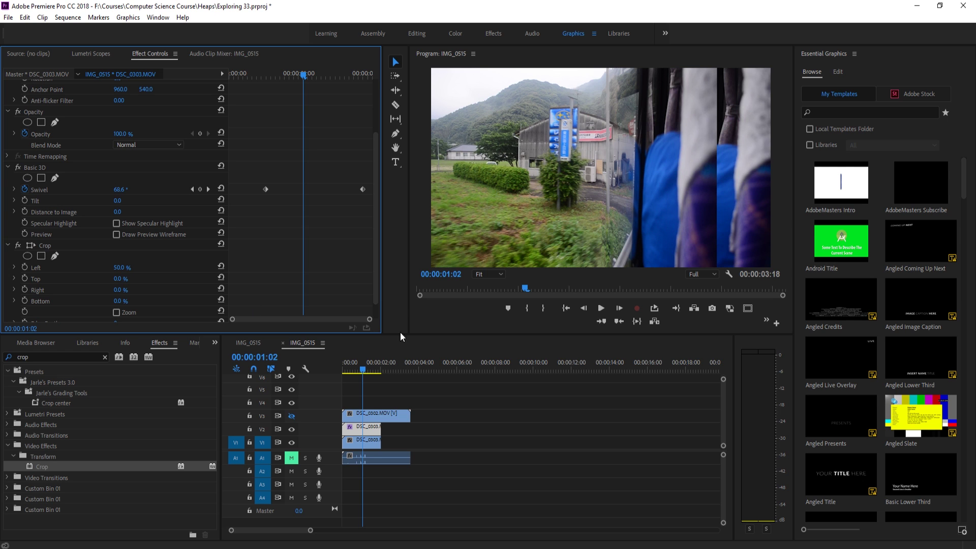
Step: Play, scrub and step through the flip animation to examine how the cropped half of DSC_0303.MOV swivels around its edge-on frame
mouse_move(366, 369)
left_mouse_down()
mouse_move(358, 368)
mouse_move(367, 365)
left_mouse_up()
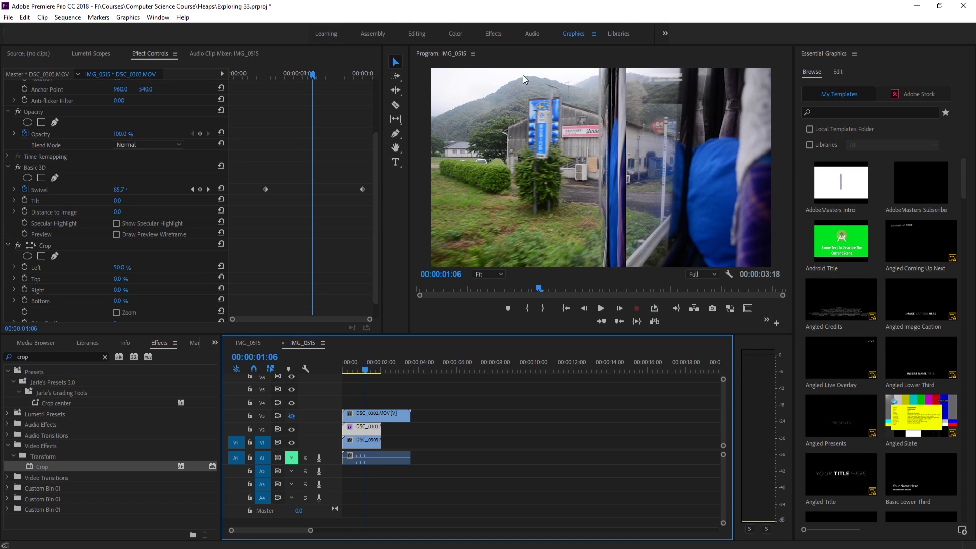
left_click(621, 309)
left_click(620, 308)
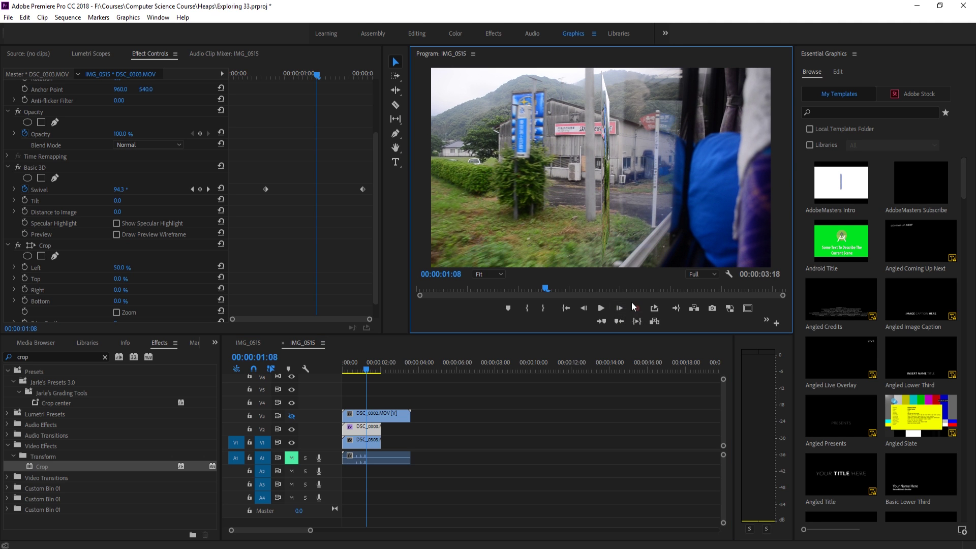
left_click(621, 308)
left_click(621, 307)
left_click(621, 308)
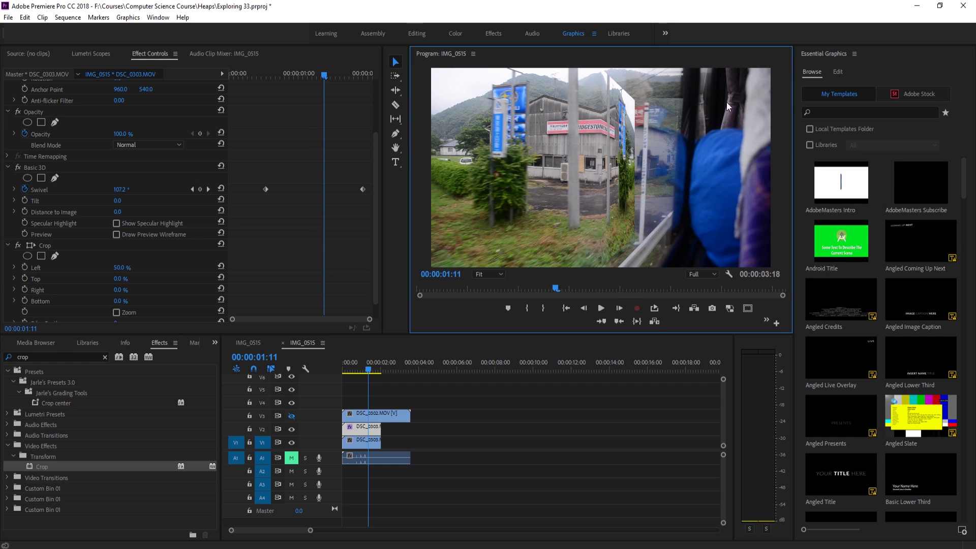
left_click(599, 308)
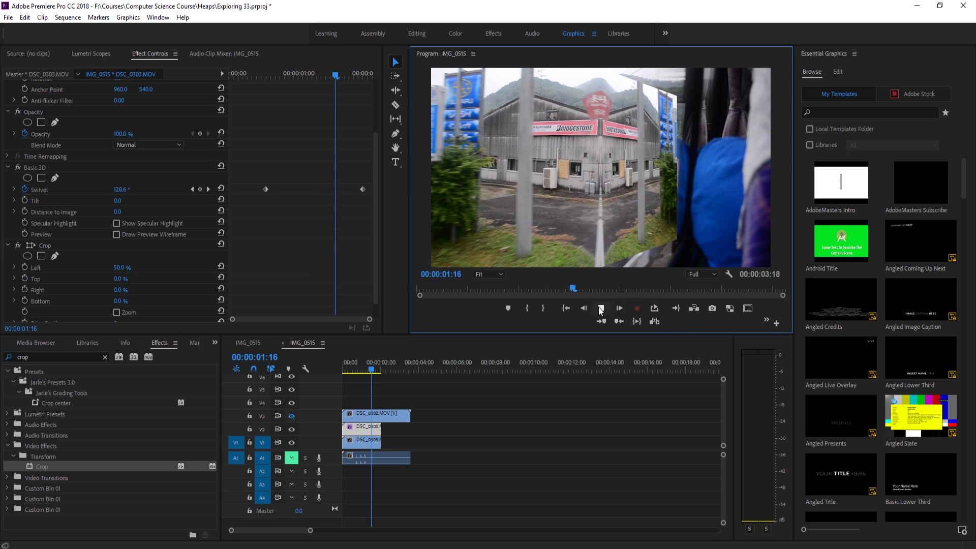
left_click(346, 367)
left_click_drag(346, 365, 363, 364)
left_click(618, 308)
left_click(618, 308)
left_click(619, 308)
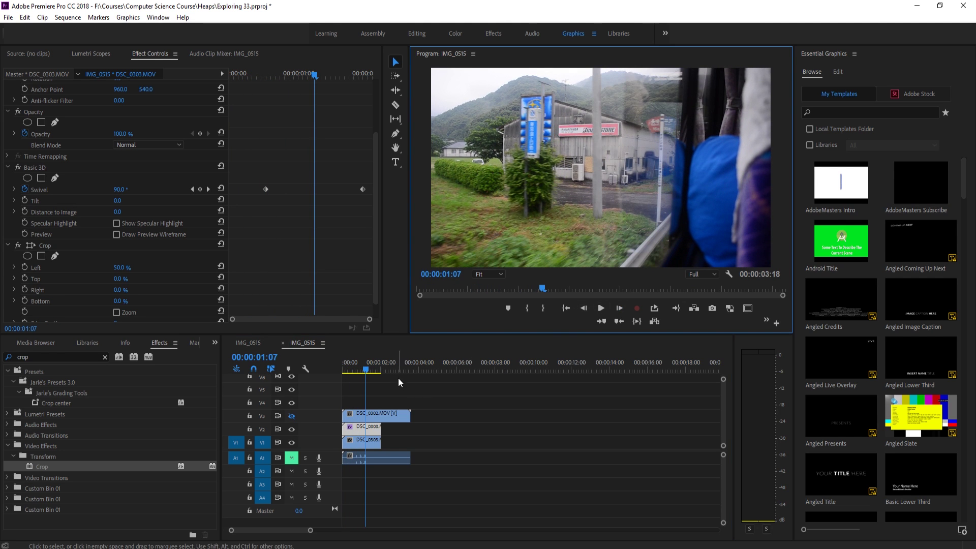
left_click_drag(366, 368, 355, 371)
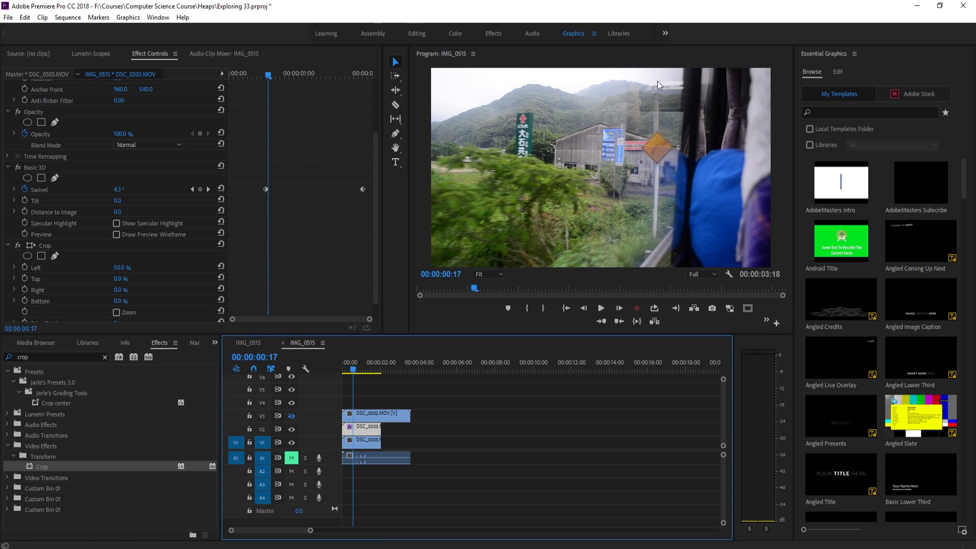
Step: Move the cropped DSC_0303.MOV copy from V2 to V4, turn on track V3's output and scrub to 00:00:01:04
left_click(362, 442)
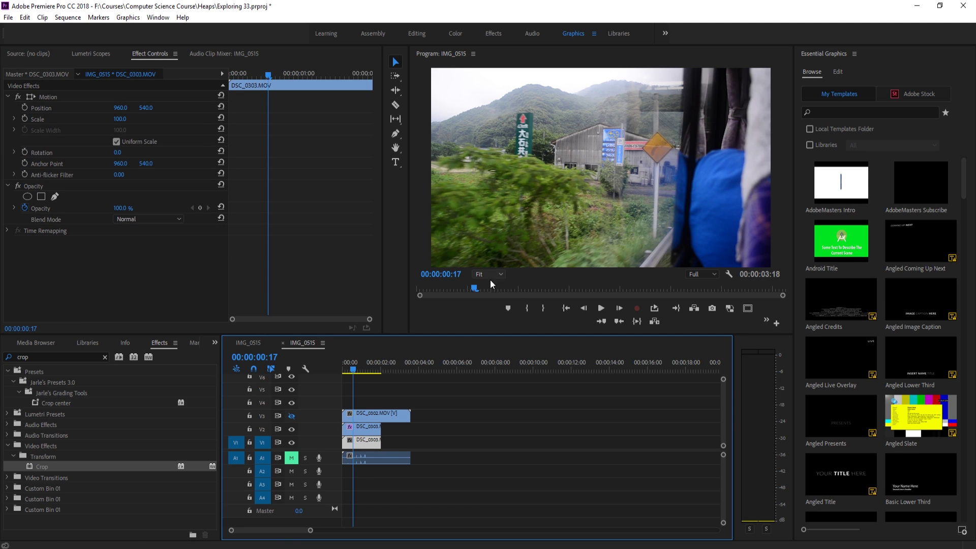
left_click(359, 426)
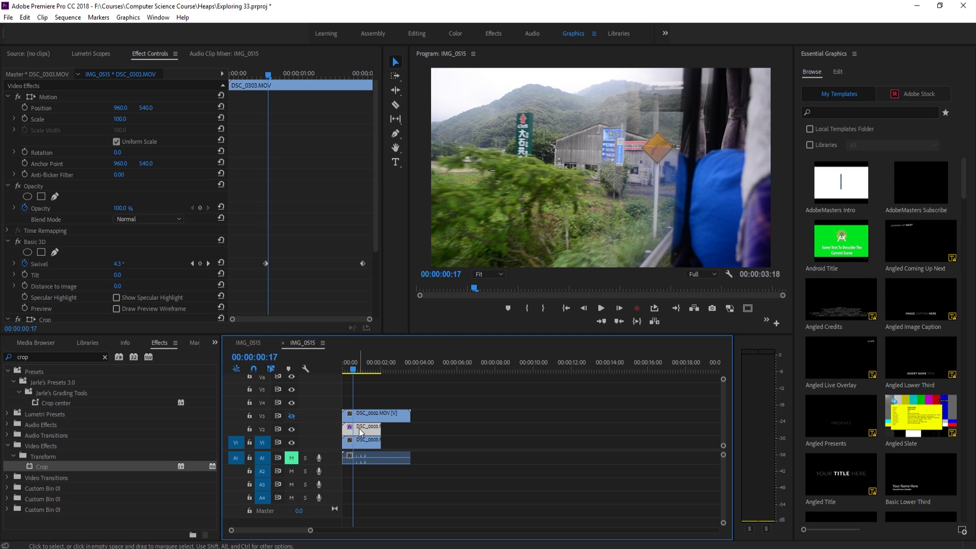
left_click_drag(356, 365, 362, 365)
left_click_drag(360, 428, 360, 398)
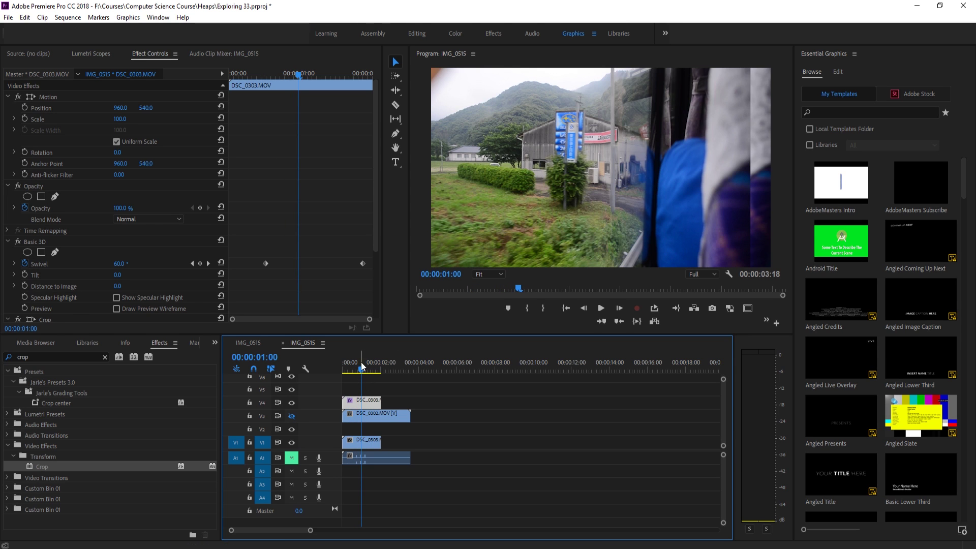
left_click(290, 417)
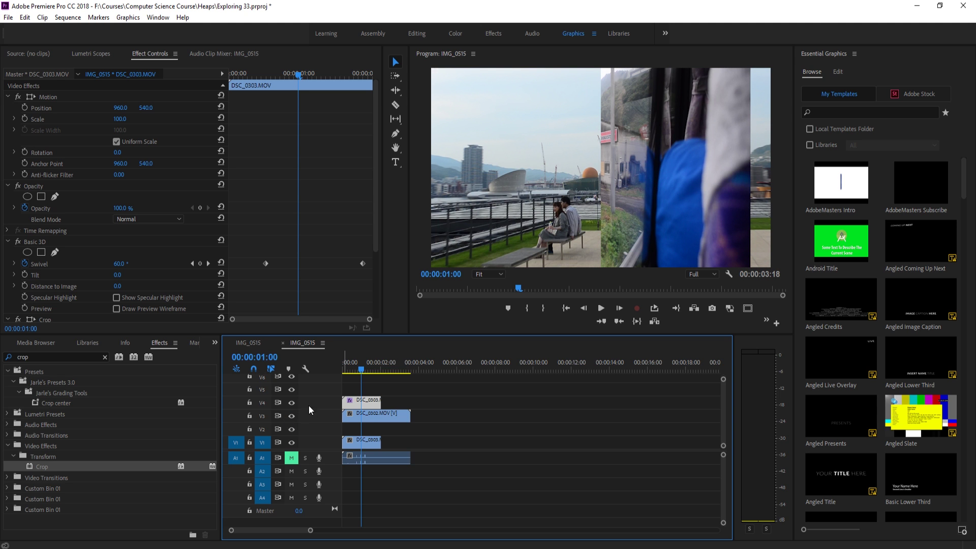
left_click_drag(361, 365, 366, 364)
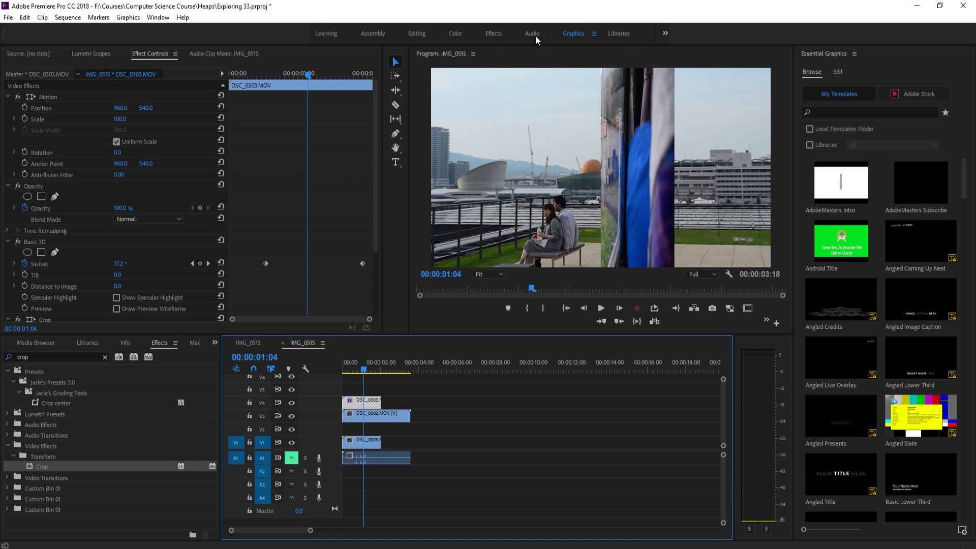
Step: Apply the Crop effect to DSC_0302.MOV on V3 and set its Left crop to 50%
left_click(376, 415)
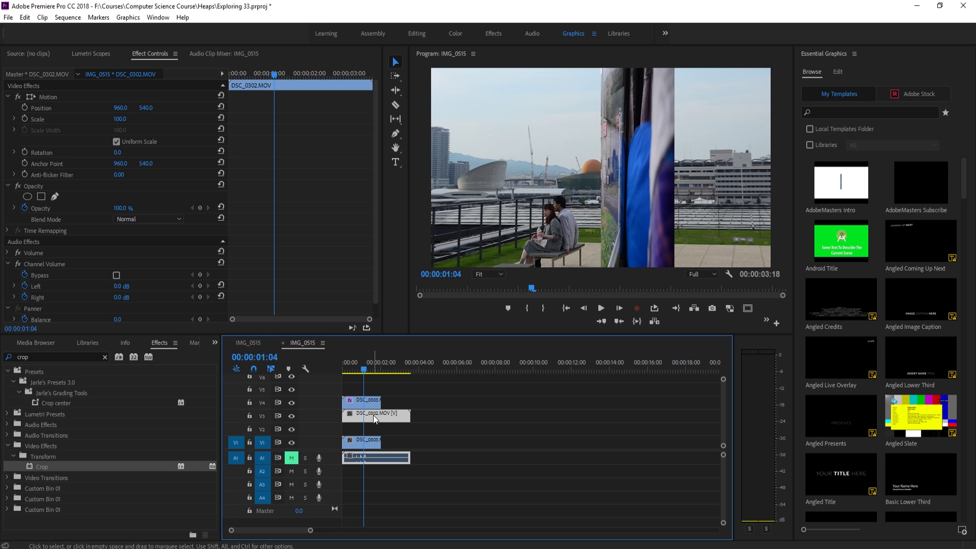
left_click_drag(41, 467, 148, 245)
scroll(144, 258, "down", 1)
left_click(121, 242)
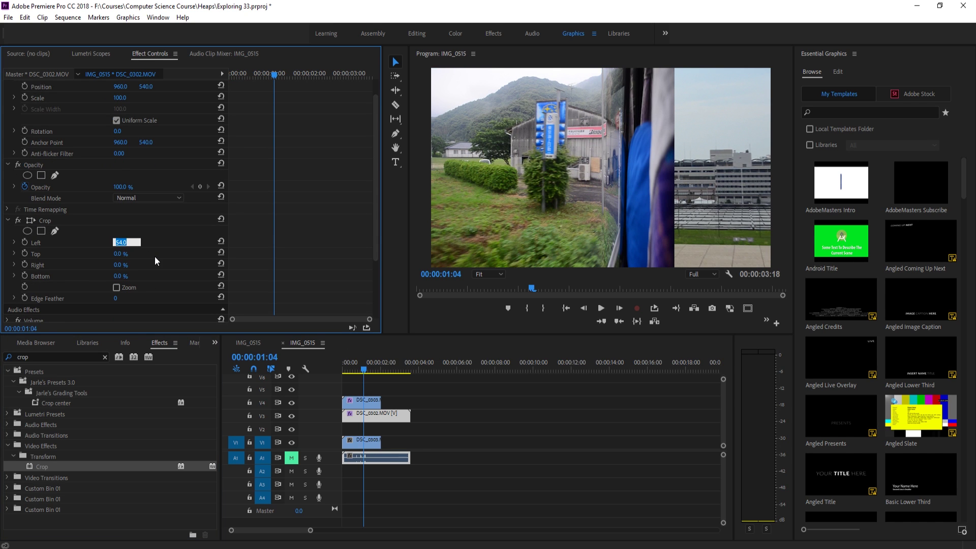
type("50")
key("Return")
Step: Step frame by frame through the flip and park the playhead at 00:00:01:07, where the turning half is edge-on
left_click(622, 307)
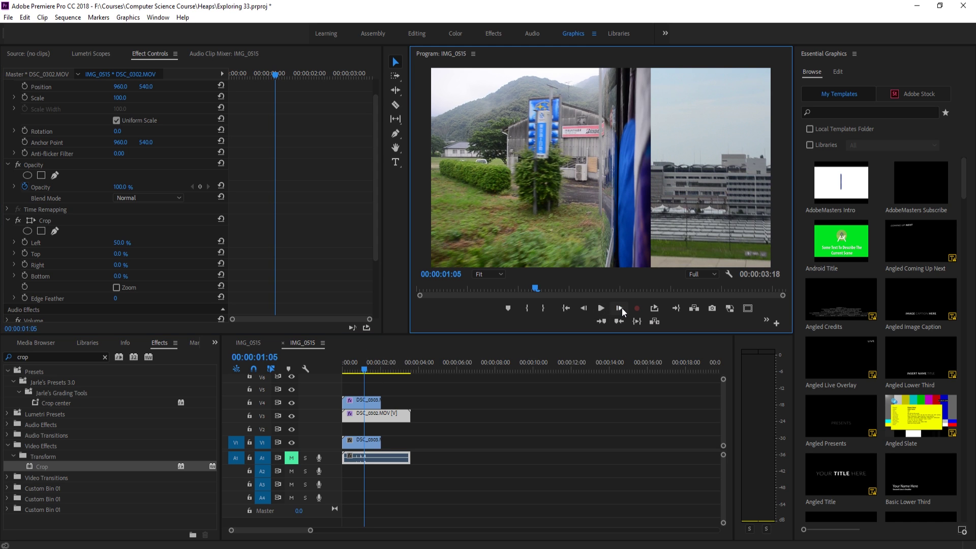
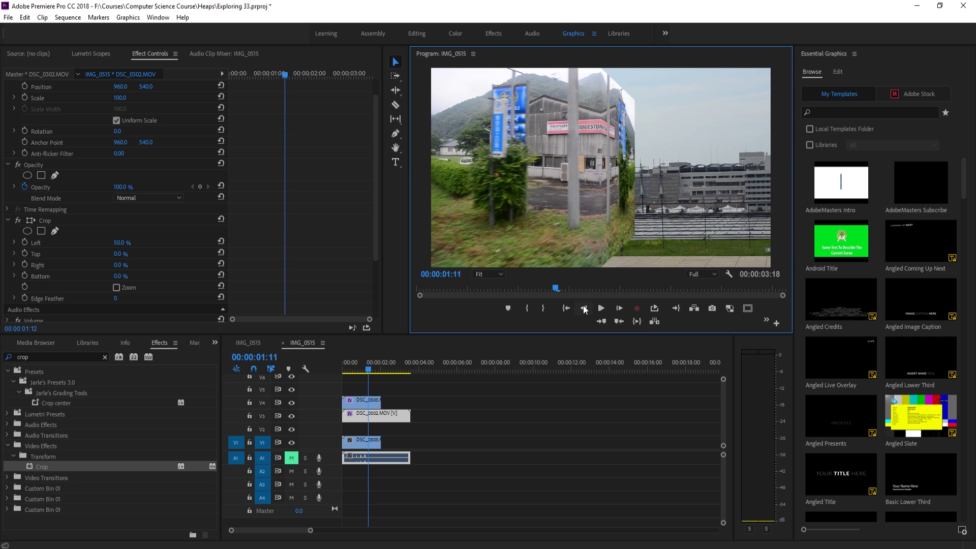
left_click(584, 309)
left_click(584, 308)
left_click(584, 309)
left_click(584, 308)
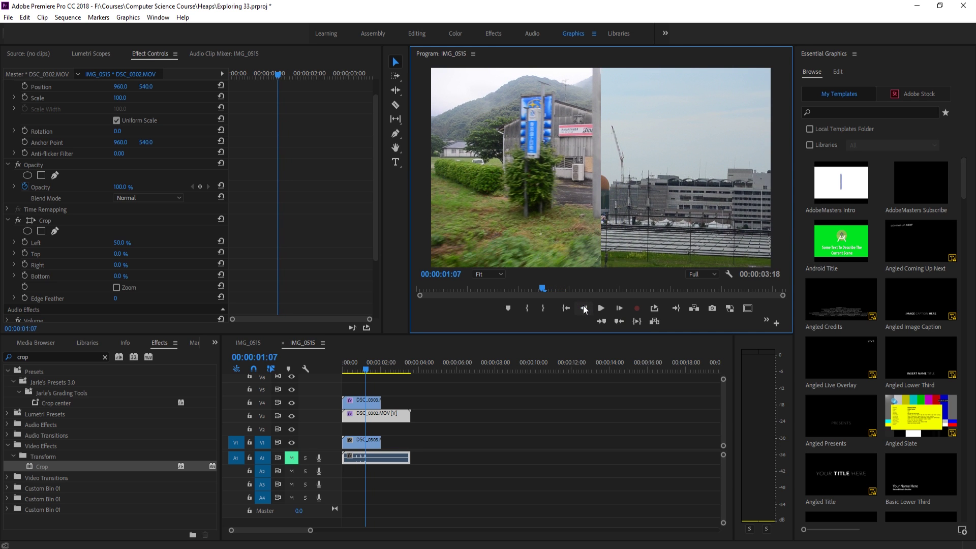
left_click(584, 308)
left_click(619, 309)
left_click(584, 308)
left_click(618, 309)
Step: Duplicate DSC_0302.MOV from V3 onto track V5 and apply the Basic 3D effect to the V5 copy
left_click(358, 417)
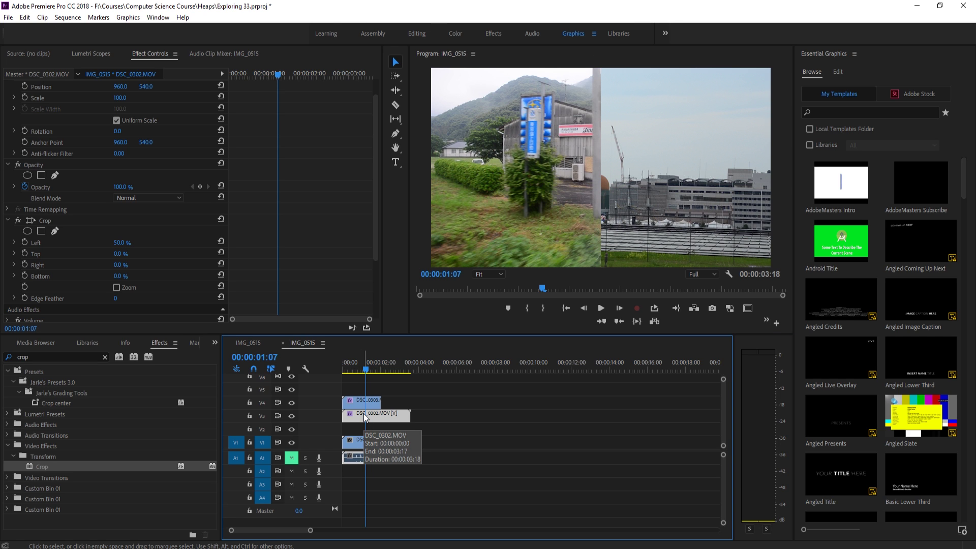
left_click_drag(364, 417, 363, 392)
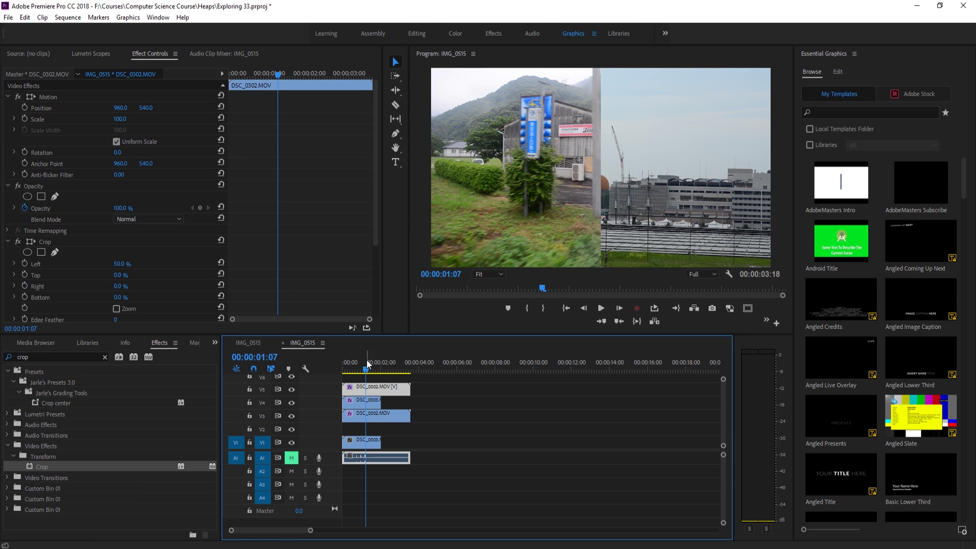
left_click(10, 359)
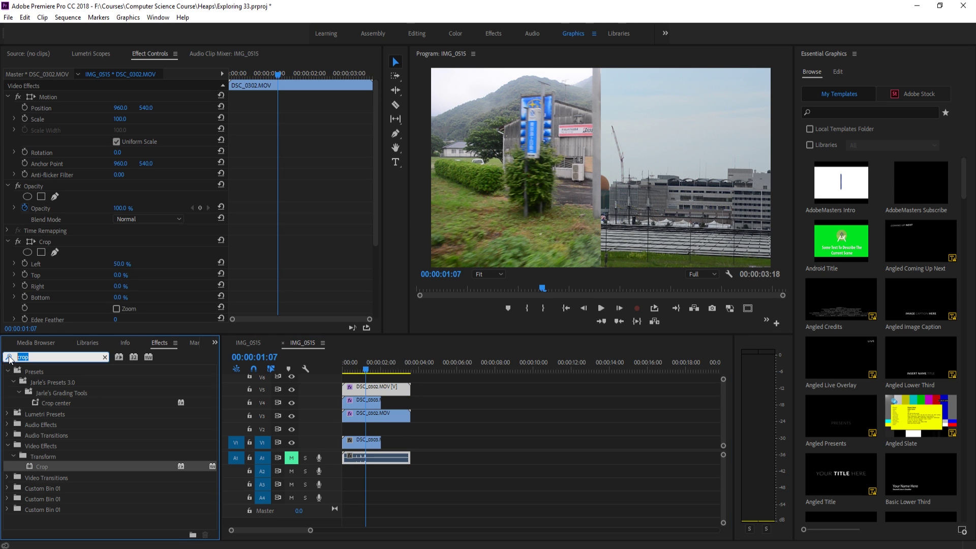
type("basic")
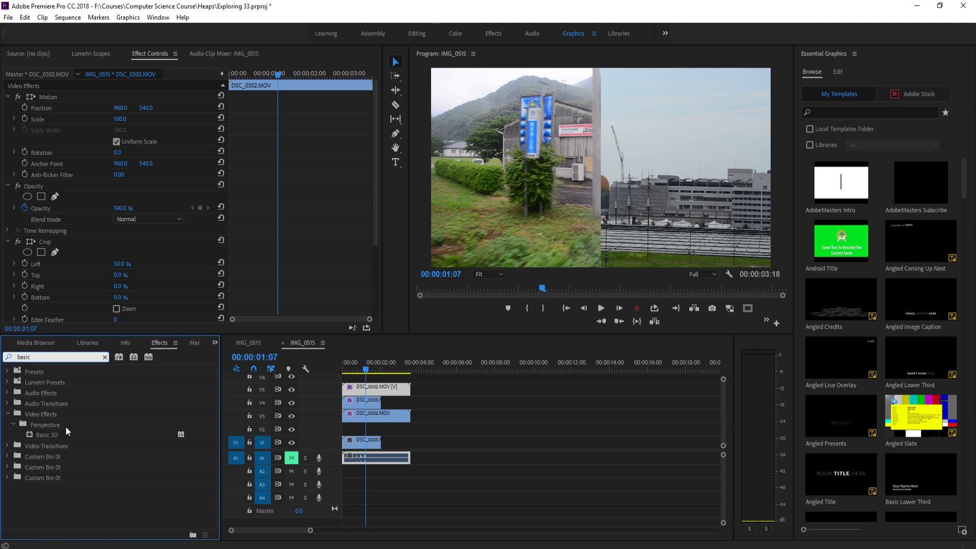
left_click_drag(50, 435, 166, 233)
Step: Set the V5 copy's Left crop to 0% and its Right crop to 50%
scroll(169, 231, "down", 2)
scroll(117, 228, "up", 4)
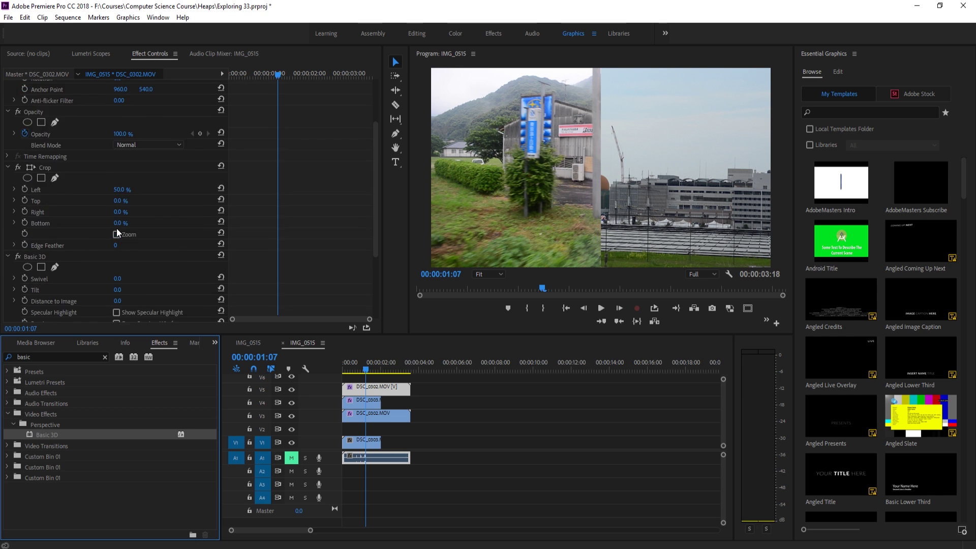
scroll(113, 226, "down", 1)
left_click(121, 189)
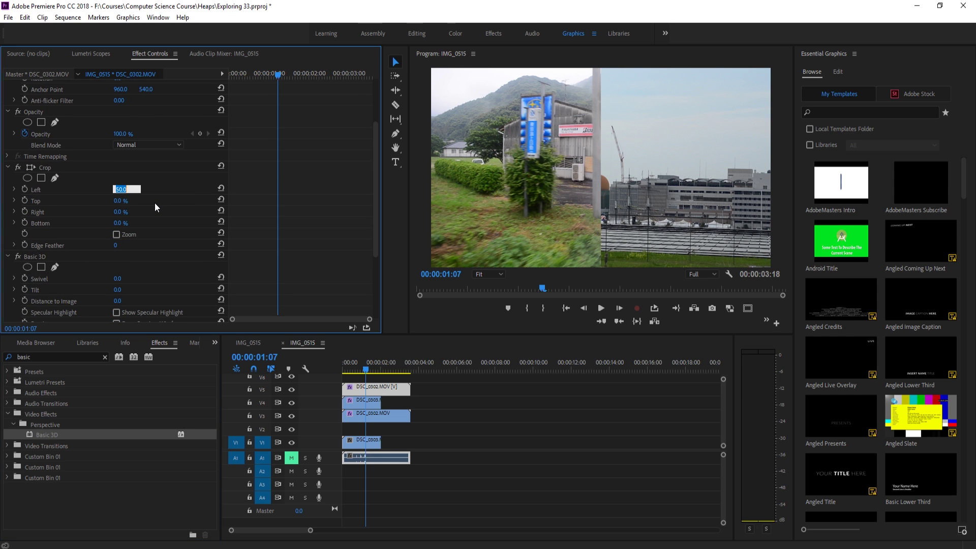
type("0")
key("Tab")
key("Tab")
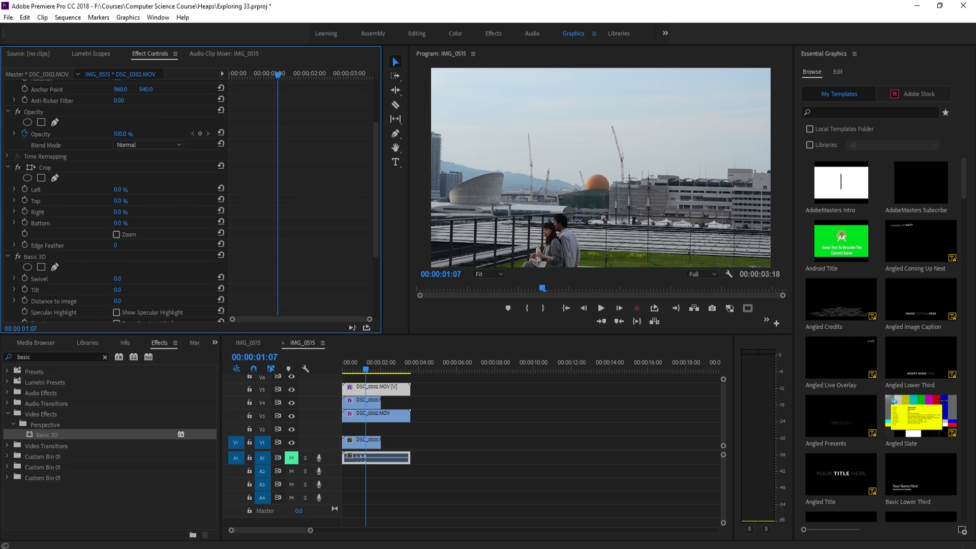
type("50")
key("Return")
Step: Set the Basic 3D Swivel of the DSC_0302.MOV copy on V5 to 90°
left_click(369, 387)
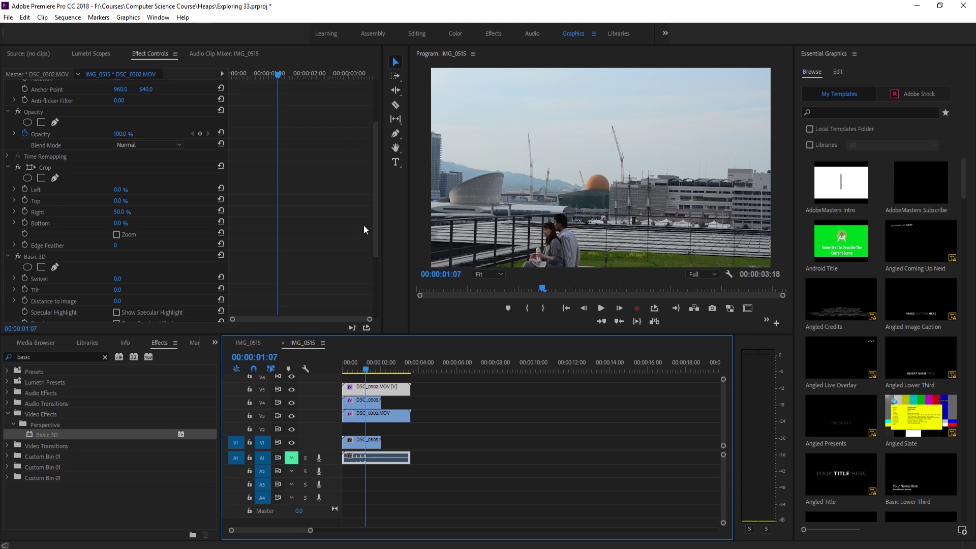
left_click(356, 417)
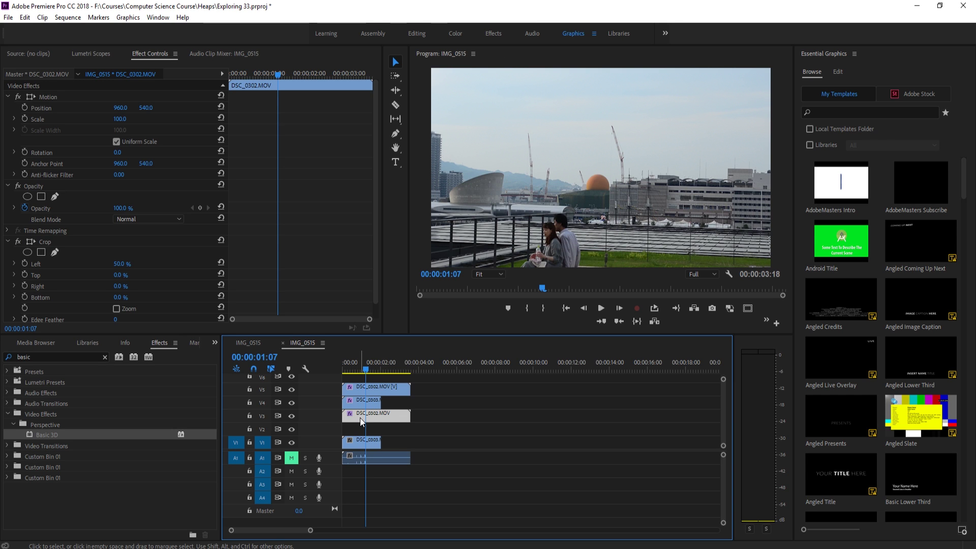
left_click(377, 386)
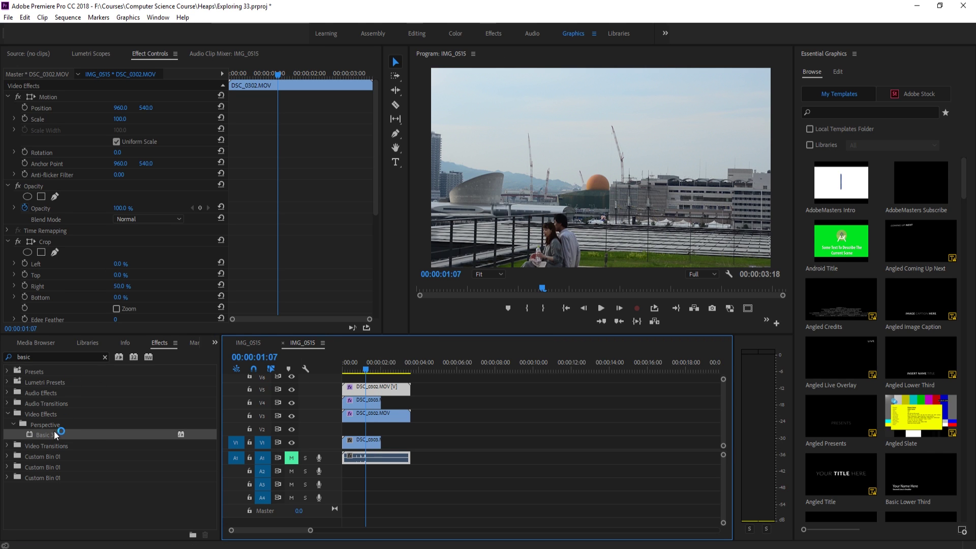
left_click_drag(58, 433, 79, 276)
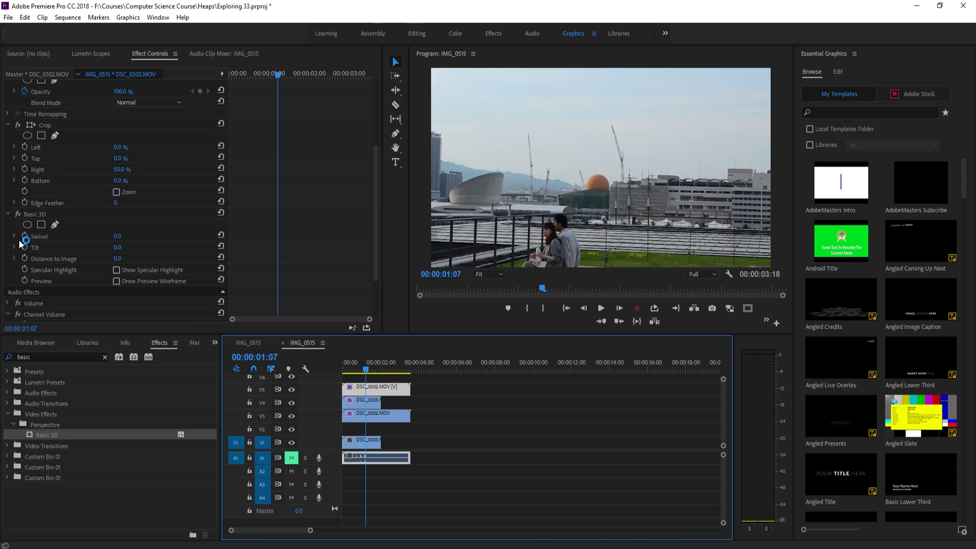
left_click(120, 237)
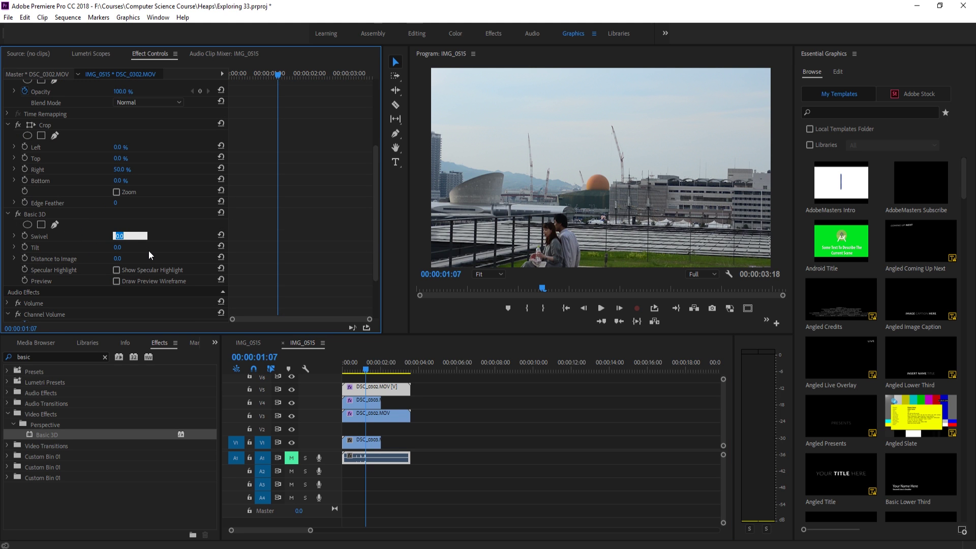
type("90")
key("Return")
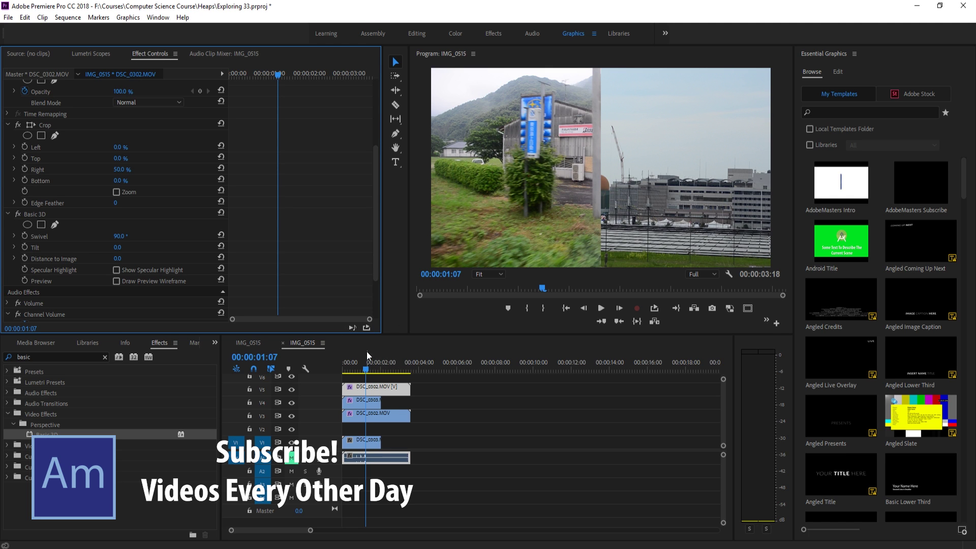
Step: Start Swivel keyframing on the V5 copy with a keyframe at 00:00:01:07, the flip's edge-on frame
left_click(361, 400)
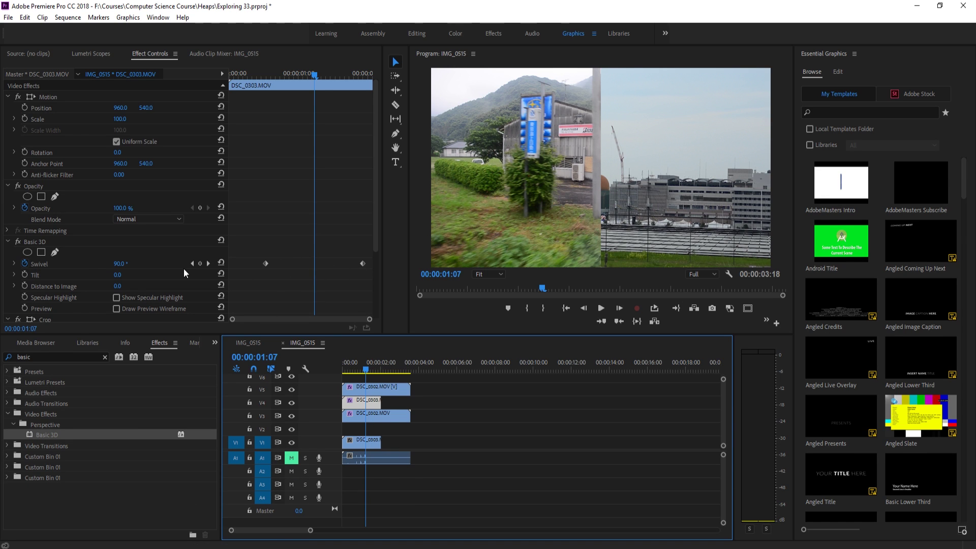
left_click(208, 263)
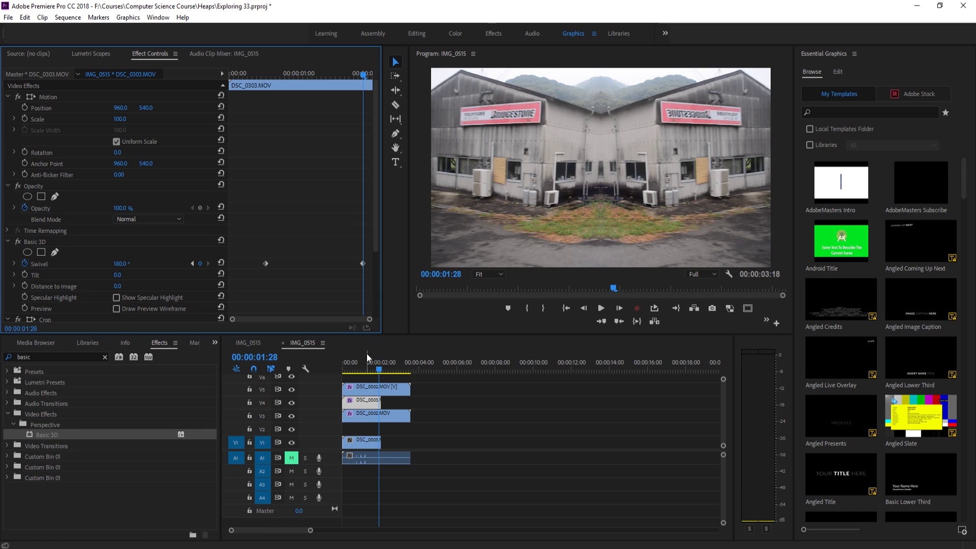
left_click(380, 390)
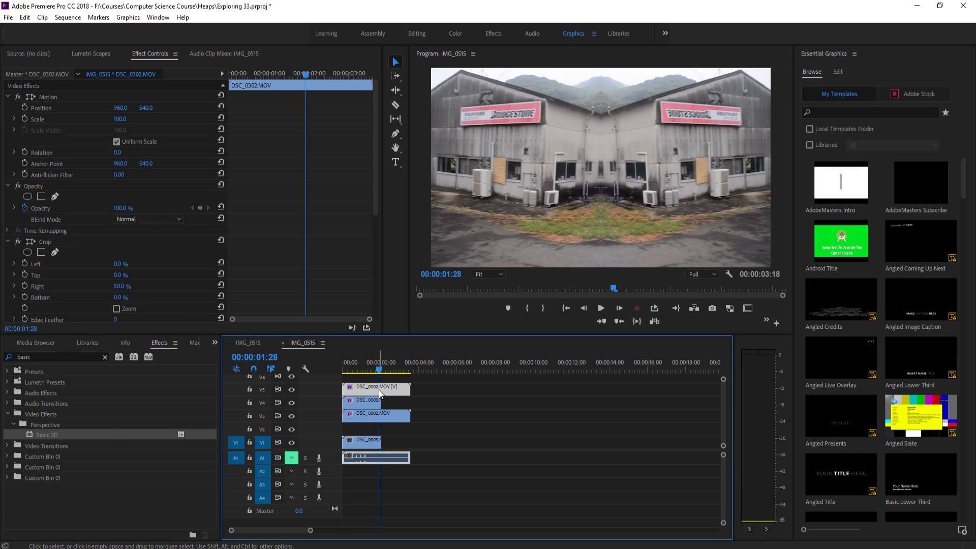
scroll(154, 235, "down", 5)
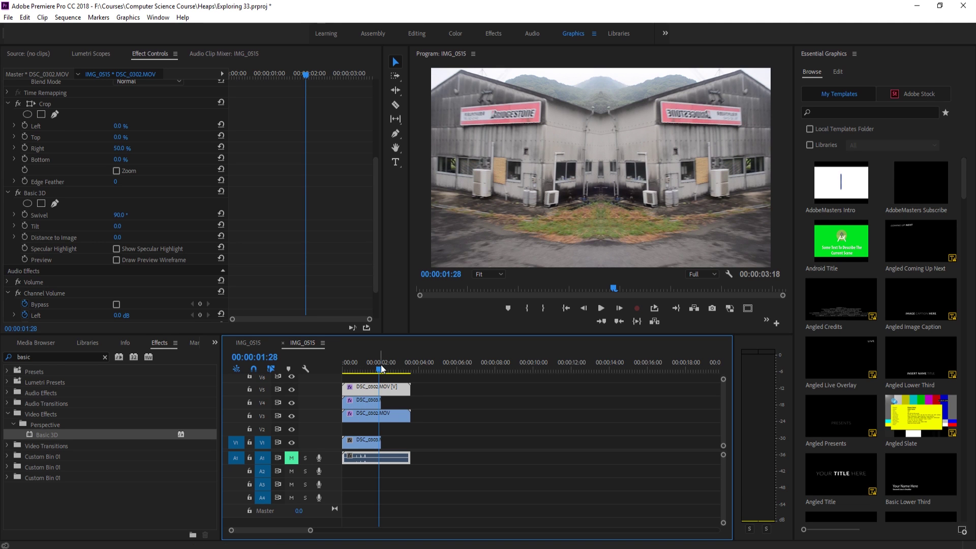
left_click_drag(380, 366, 366, 370)
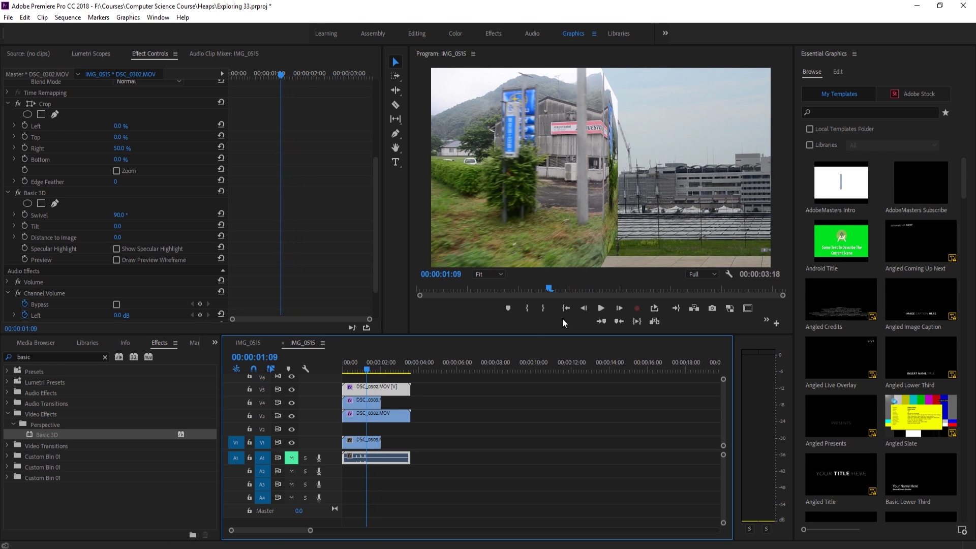
left_click(583, 307)
left_click(583, 307)
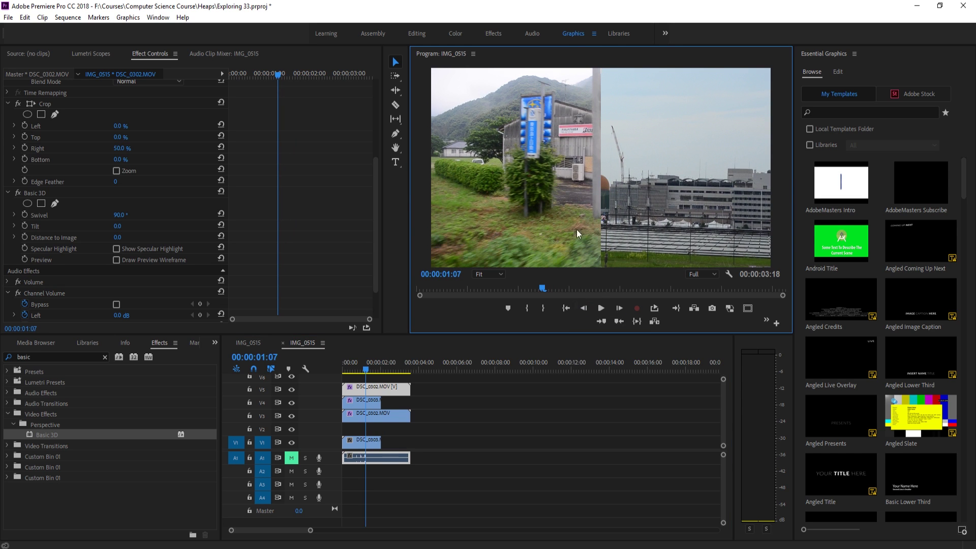
left_click(23, 215)
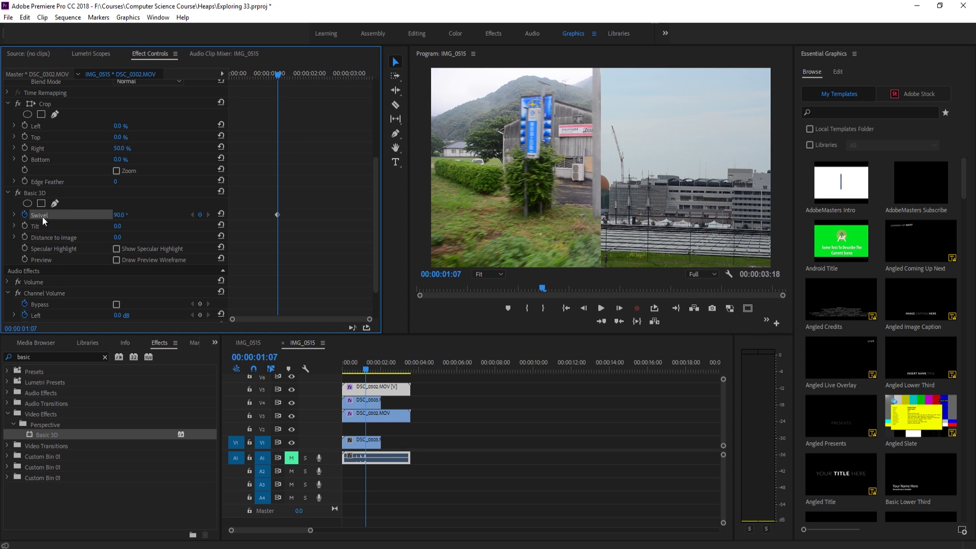
Step: Go to the V4 clip's final Swivel keyframe at 00:00:01:28 and set the V5 copy's Swivel to 180° there
left_click(364, 400)
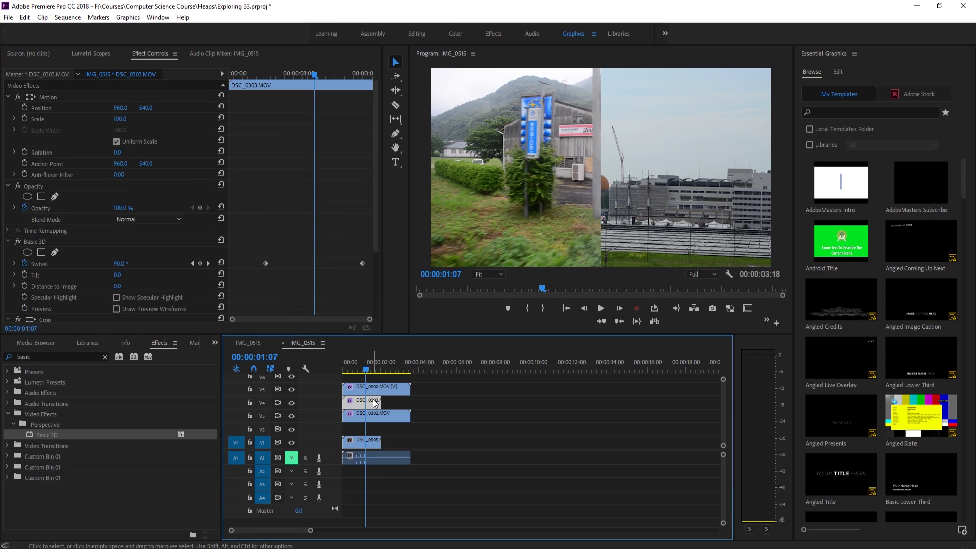
left_click(211, 263)
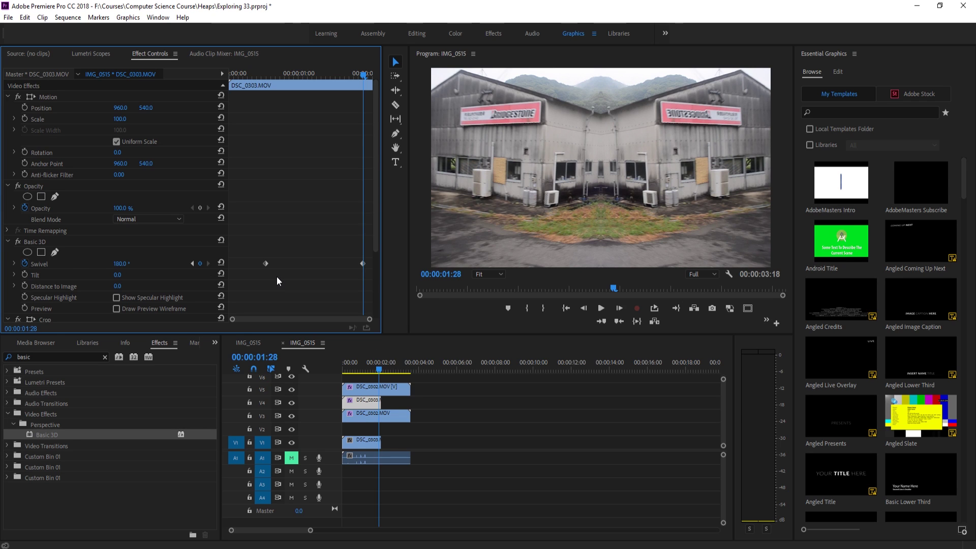
left_click(391, 392)
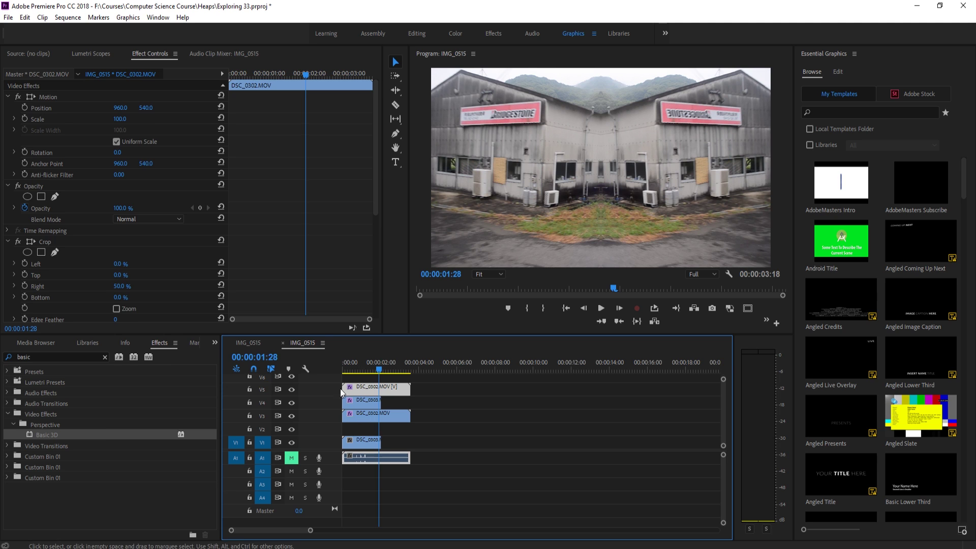
scroll(169, 282, "down", 3)
scroll(170, 287, "down", 2)
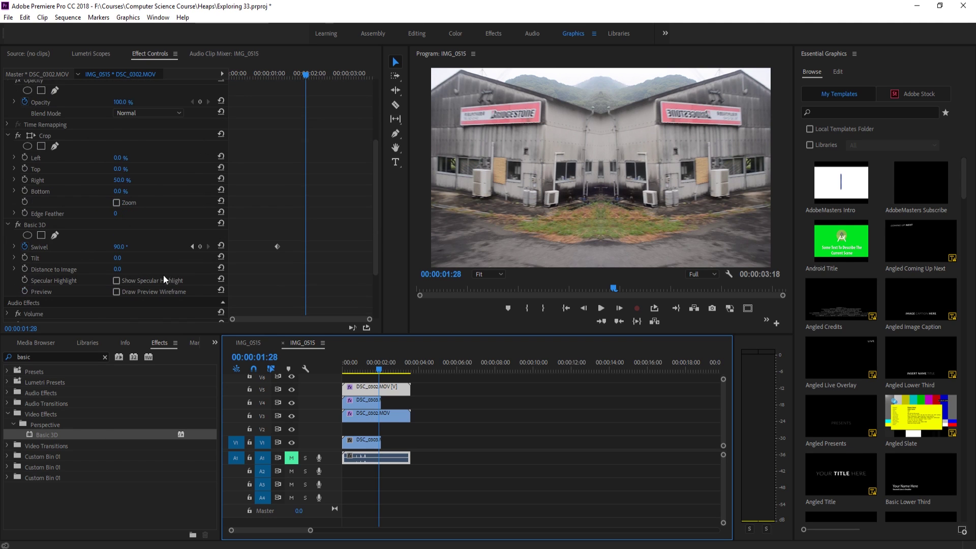
left_click(118, 248)
type("180")
key("Return")
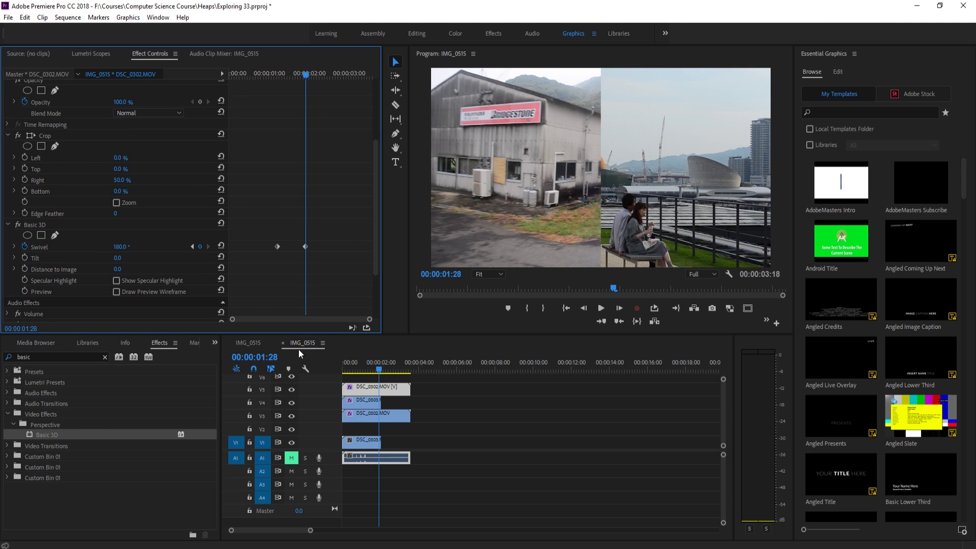
Step: Preview the second half of the flip, stepping frame by frame from 00:00:01:07 to 00:00:01:11
mouse_move(381, 370)
left_mouse_down()
mouse_move(357, 374)
mouse_move(383, 373)
mouse_move(373, 373)
left_mouse_up()
key("space")
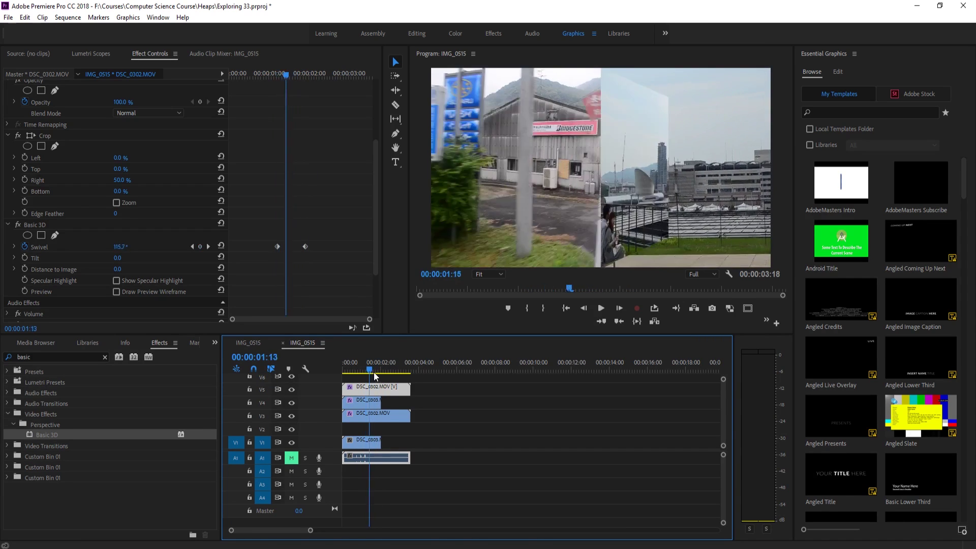
left_click(592, 311)
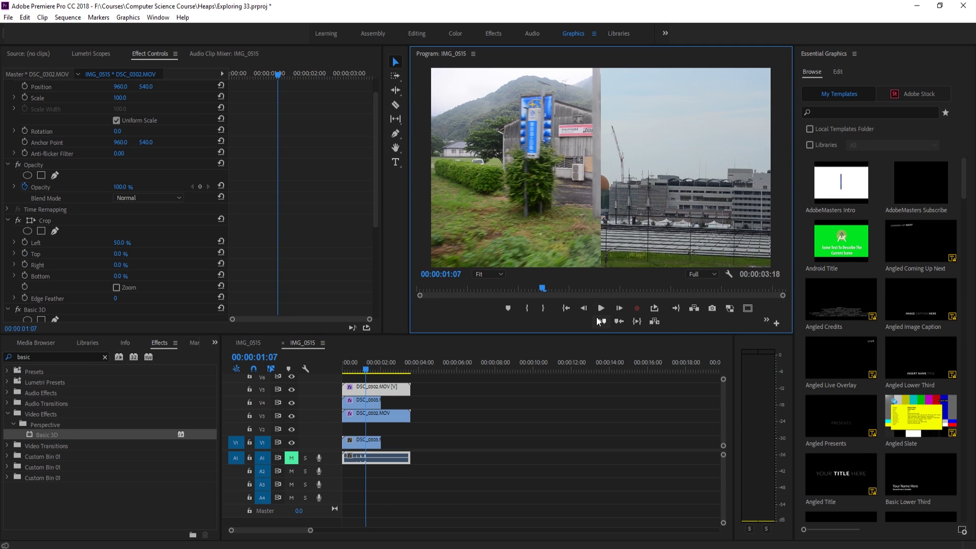
left_click(621, 309)
left_click(620, 308)
left_click(620, 309)
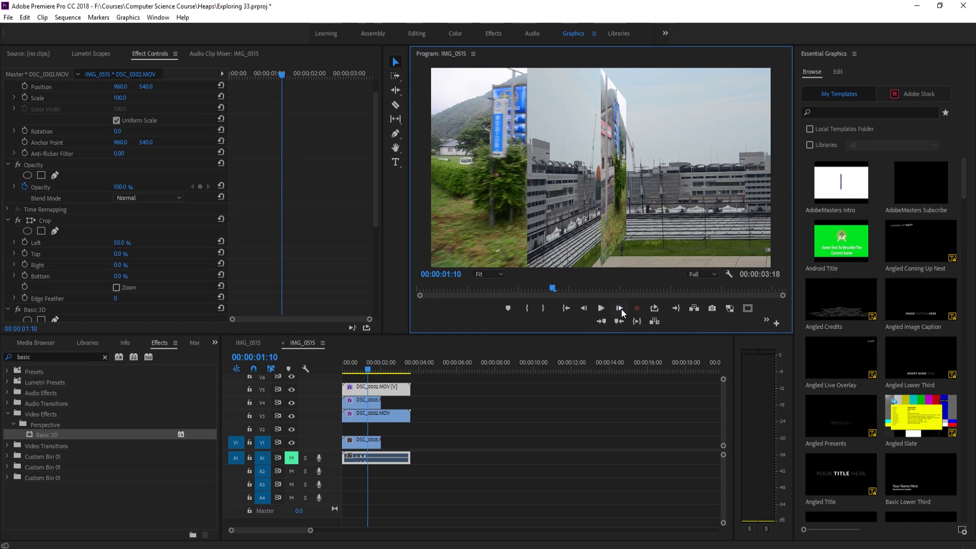
left_click(620, 308)
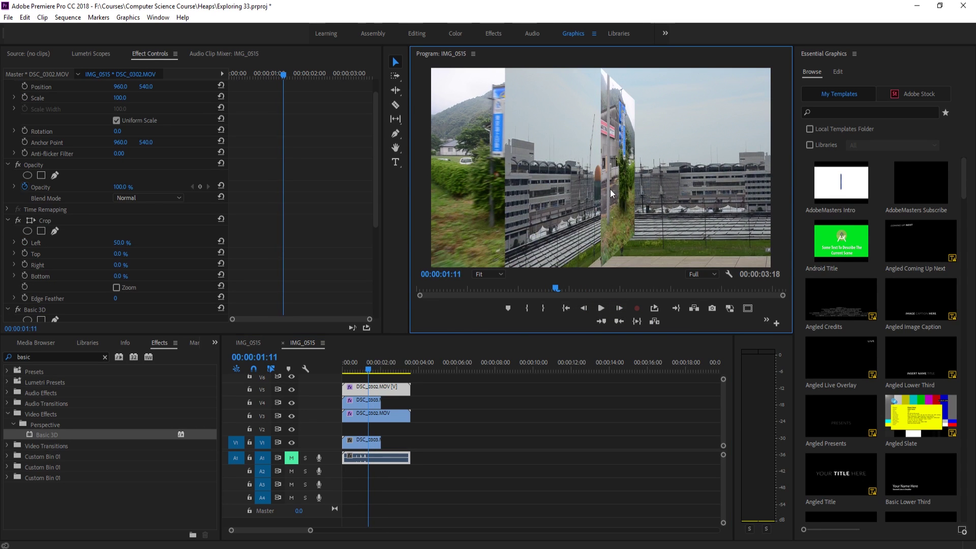
Step: Return the playhead to 00:00:01:07 and trim the end of DSC_0303.MOV on V4 to that frame
left_click(376, 403)
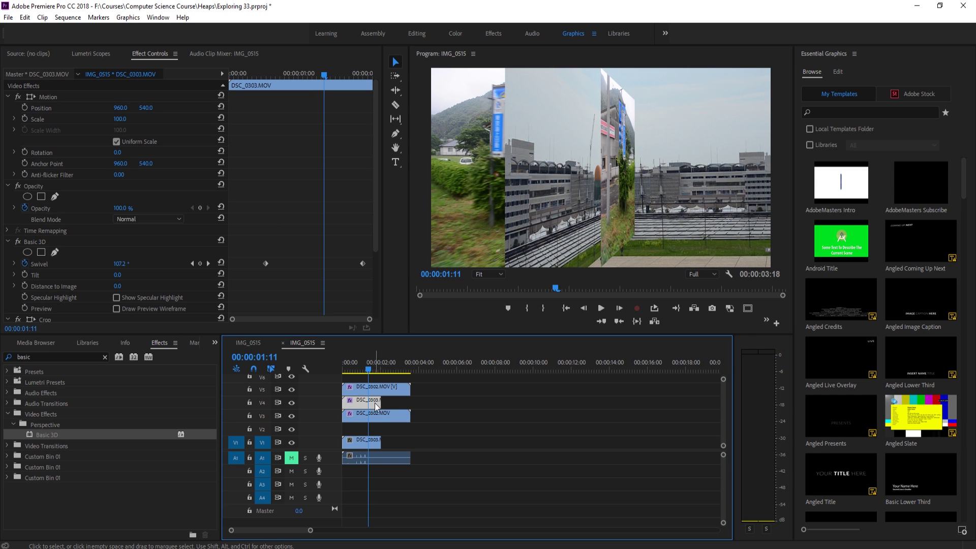
left_click(584, 309)
left_click(583, 308)
left_click(583, 309)
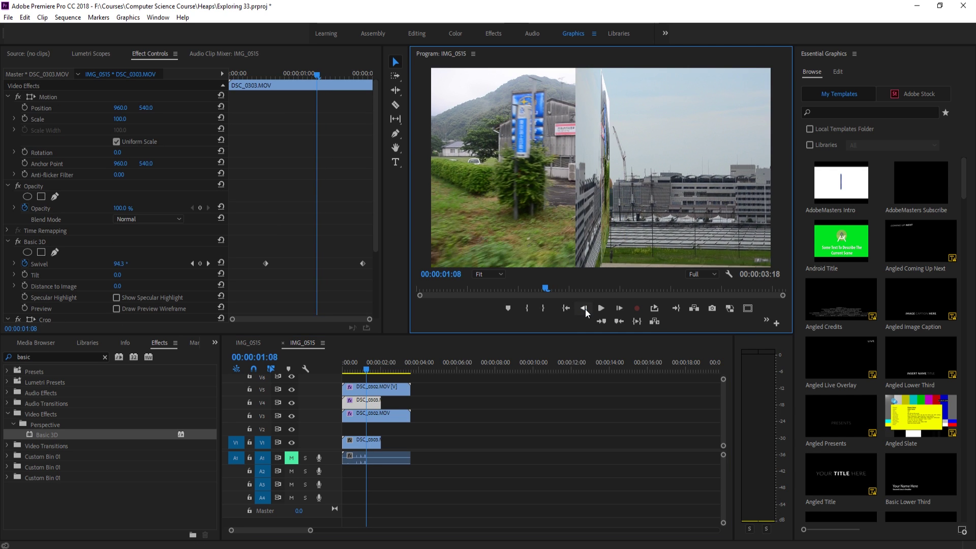
left_click(583, 309)
left_click_drag(380, 401, 366, 400)
Step: Split the V5 copy of DSC_0302.MOV at 00:00:01:07 and delete the part before the cut
left_click(372, 389)
key("c")
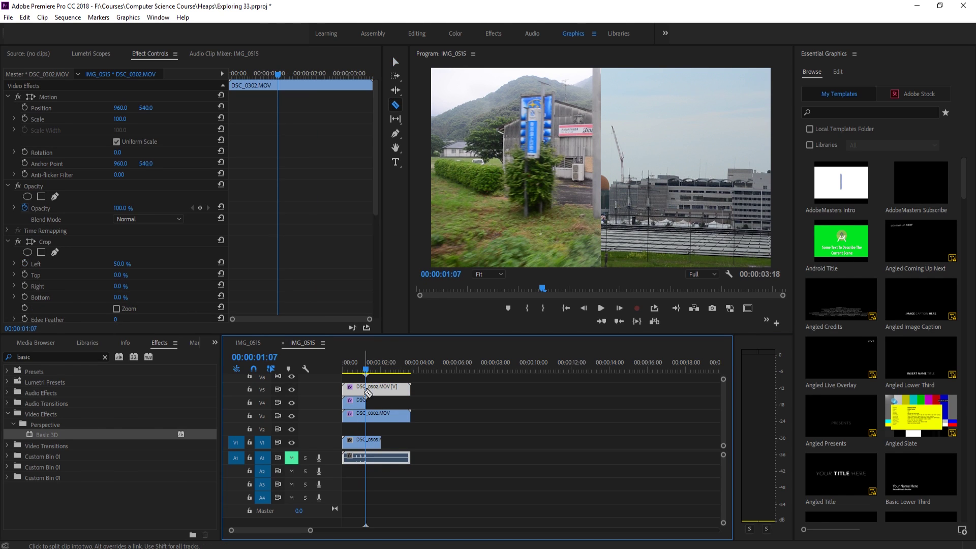
left_click(366, 391)
key("v")
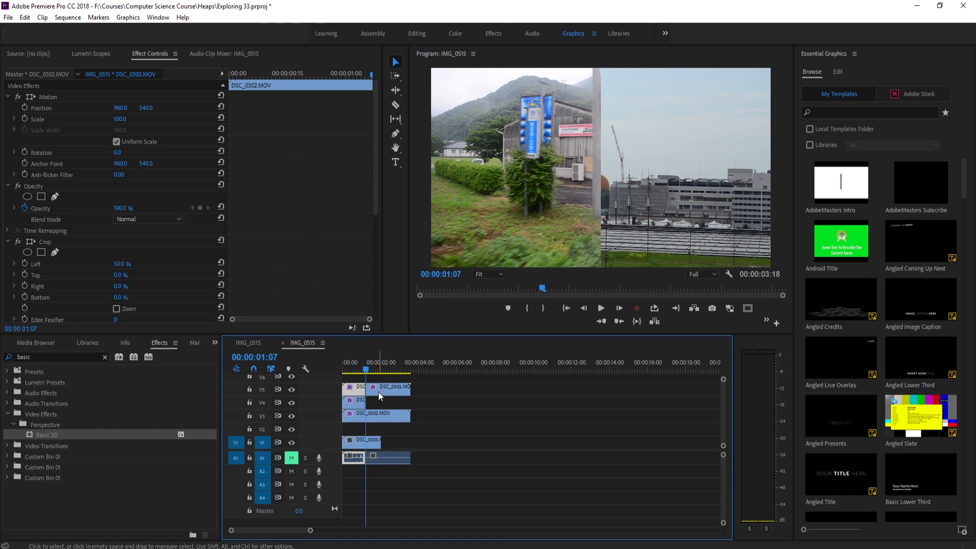
left_click(358, 390)
key("Delete")
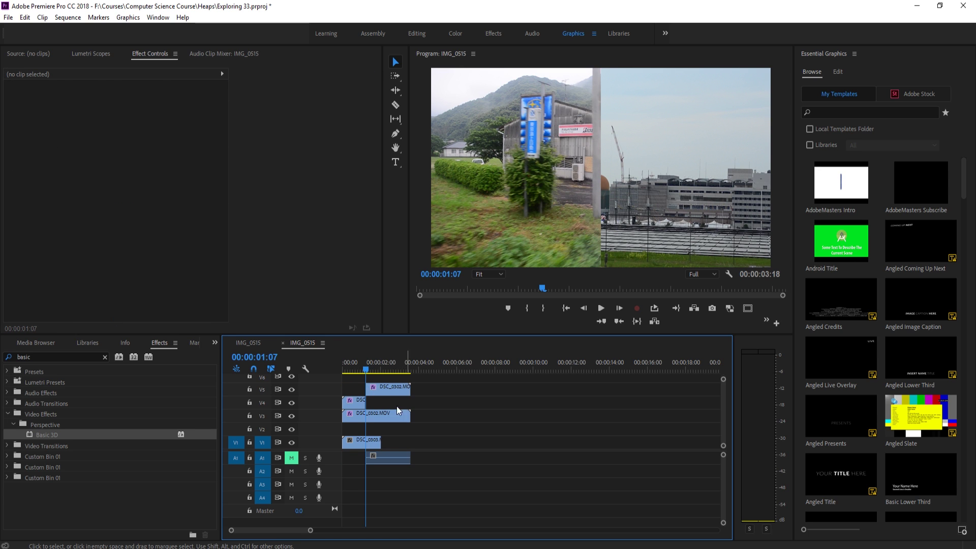
Step: Play the transition from the start of the sequence and check the picture at 00:00:02:09
left_click(359, 401)
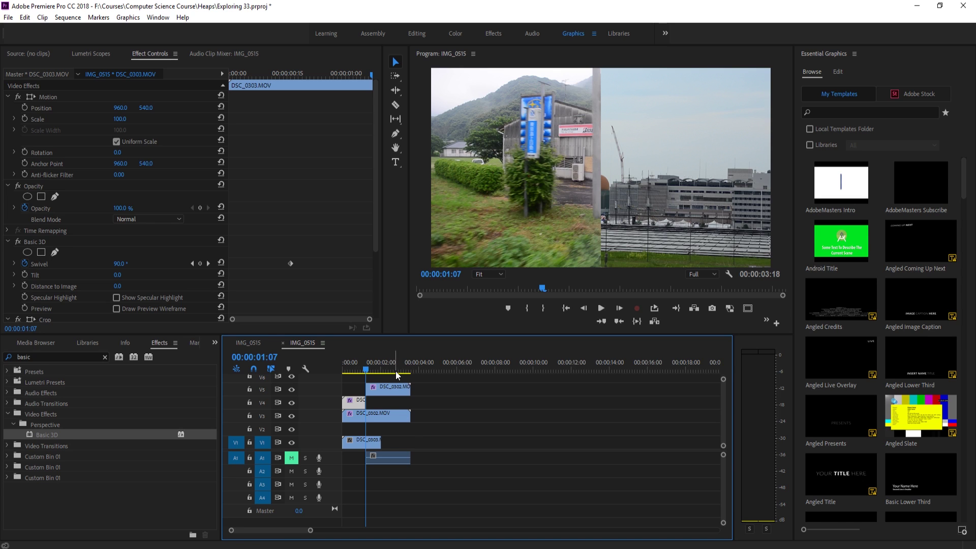
left_click(389, 388)
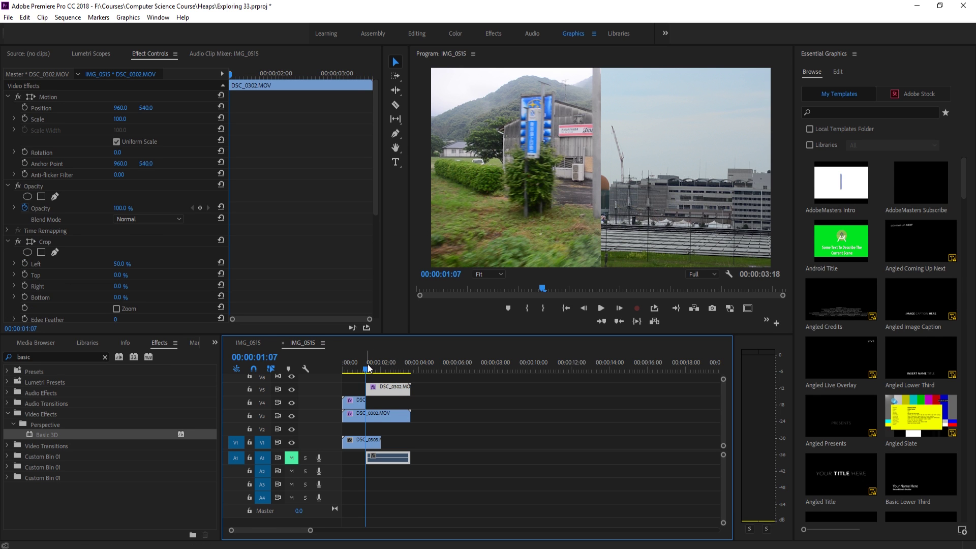
left_click_drag(369, 368, 336, 364)
key("space")
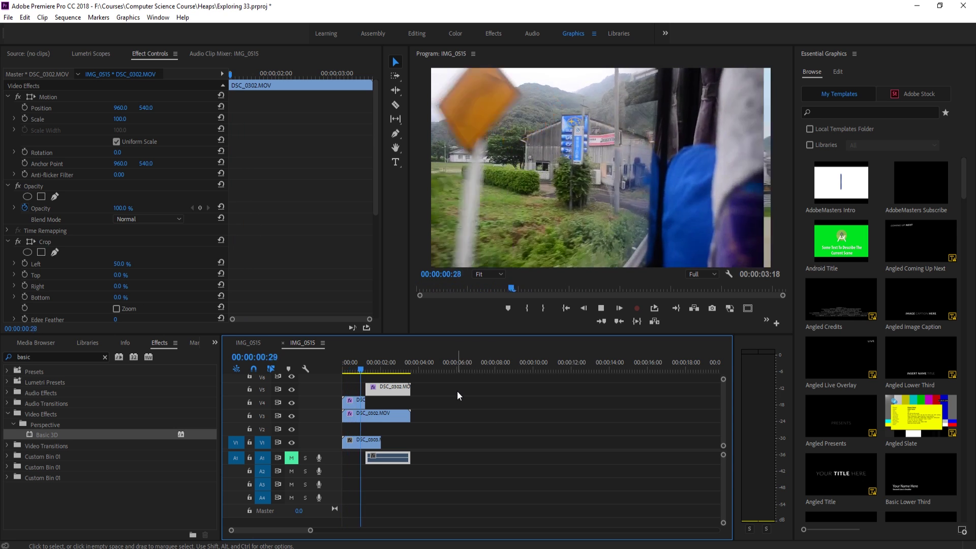
key("space")
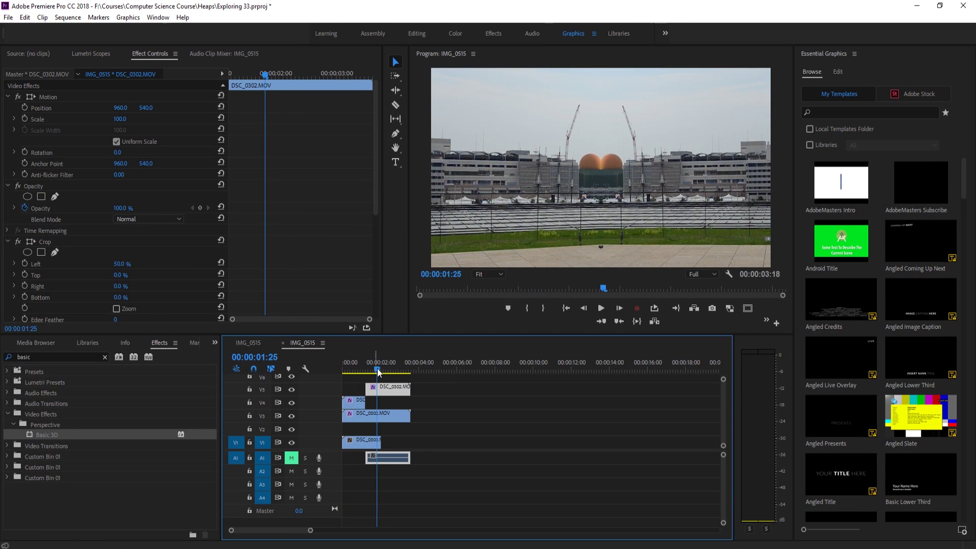
mouse_move(378, 373)
left_mouse_down()
mouse_move(394, 371)
mouse_move(376, 373)
mouse_move(385, 374)
left_mouse_up()
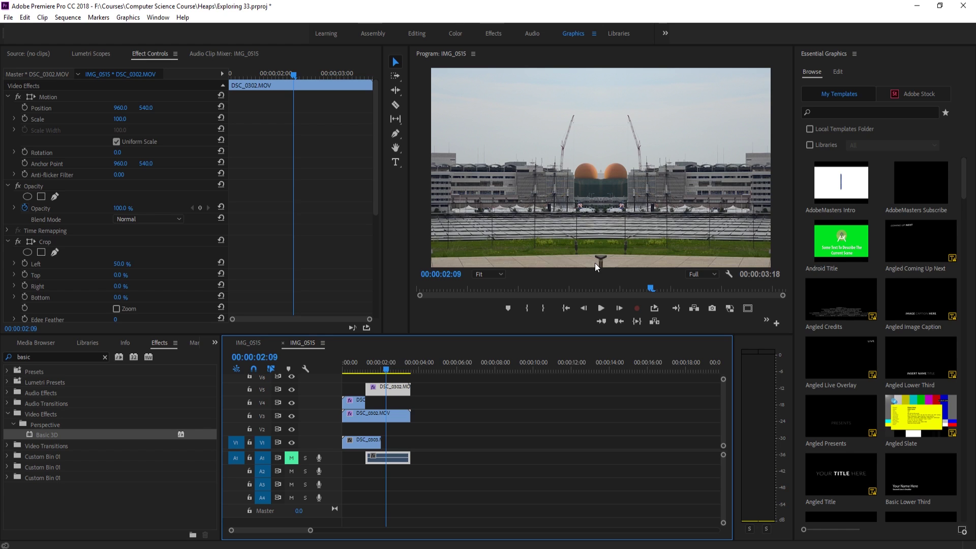
Step: Find the Horizontal Flip effect and apply it to the remaining DSC_0302.MOV clip on V5
double_click(41, 357)
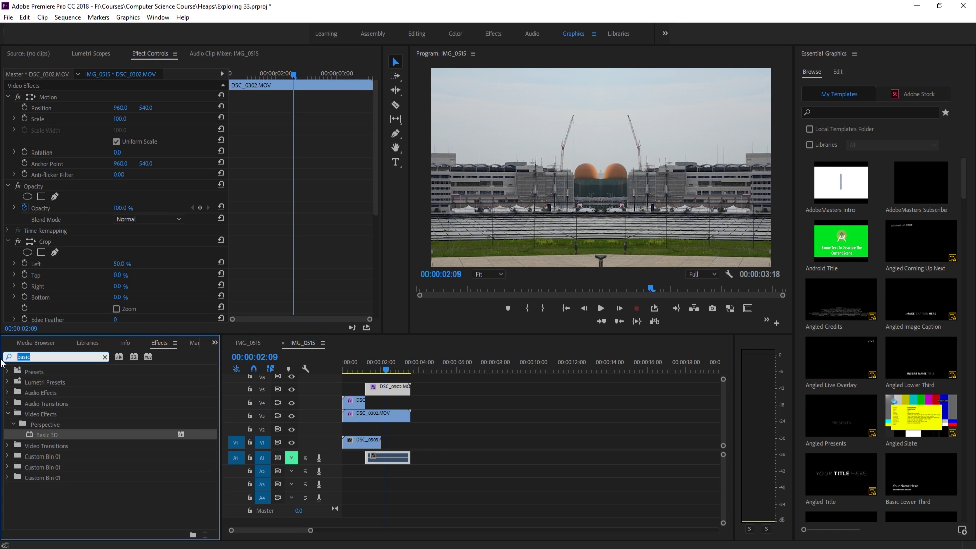
type("hori")
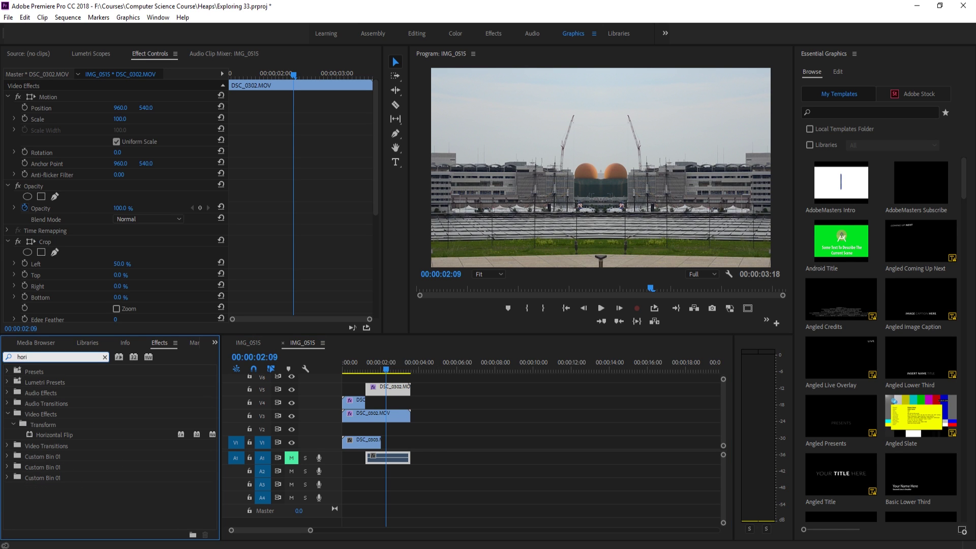
left_click_drag(56, 435, 407, 388)
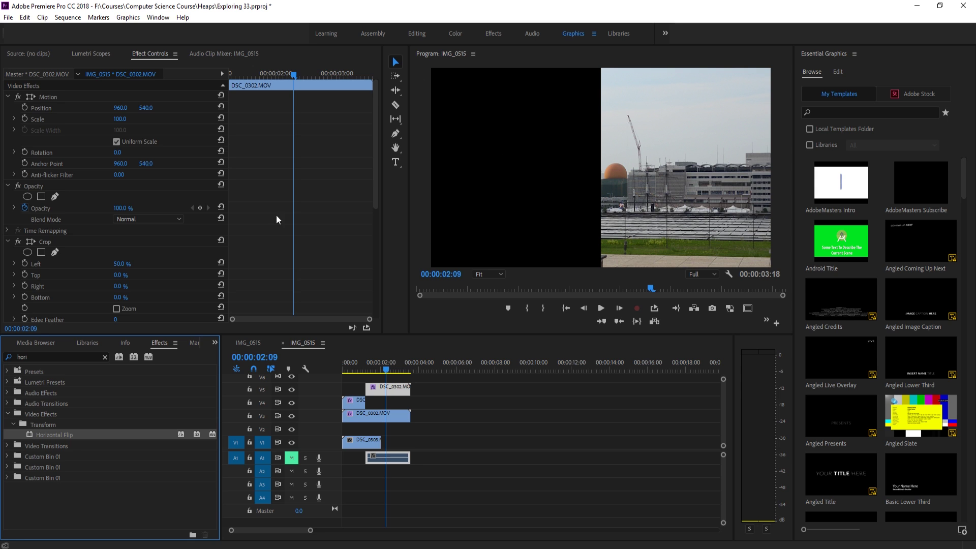
Step: Move the Horizontal Flip effect above Crop in the effect order of the DSC_0302.MOV clip on V5
scroll(84, 246, "down", 5)
scroll(78, 248, "up", 4)
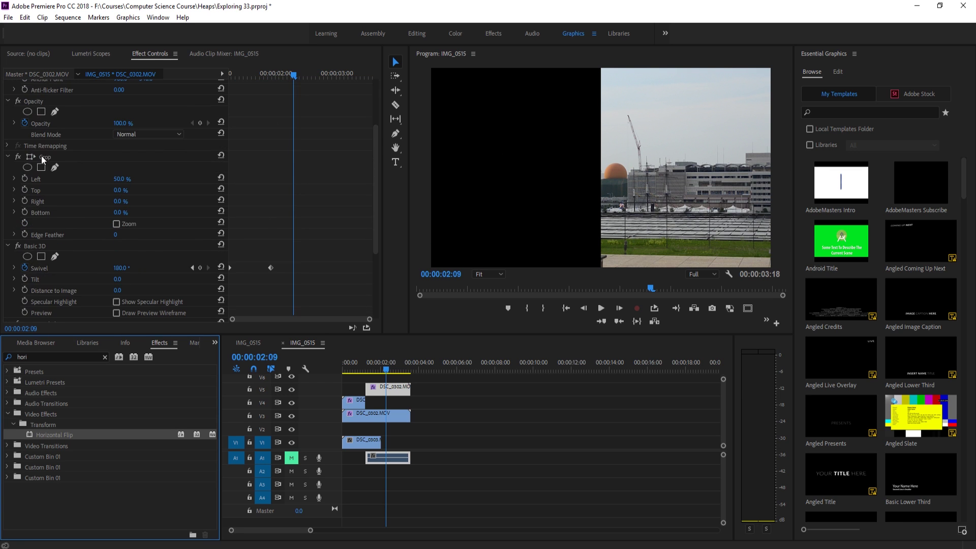
scroll(51, 173, "down", 3)
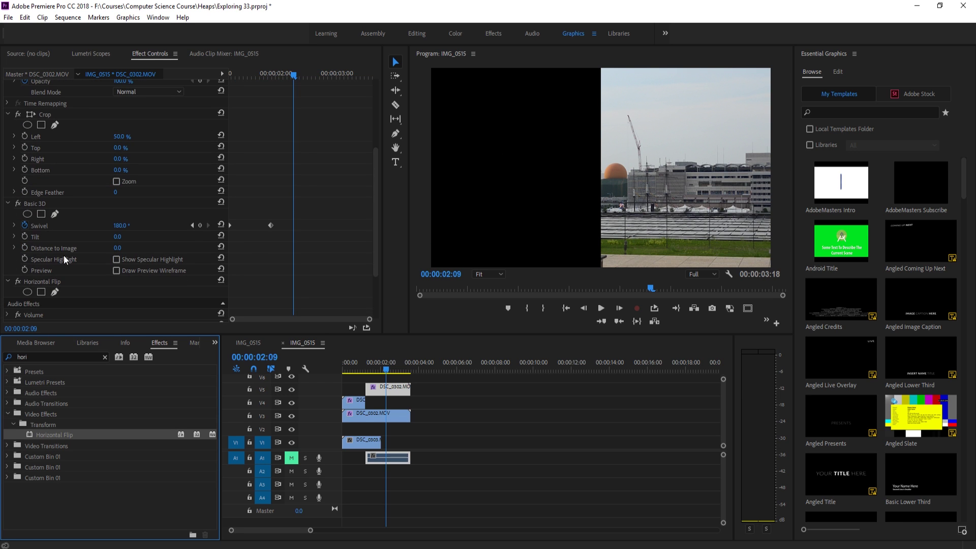
left_click_drag(45, 282, 53, 106)
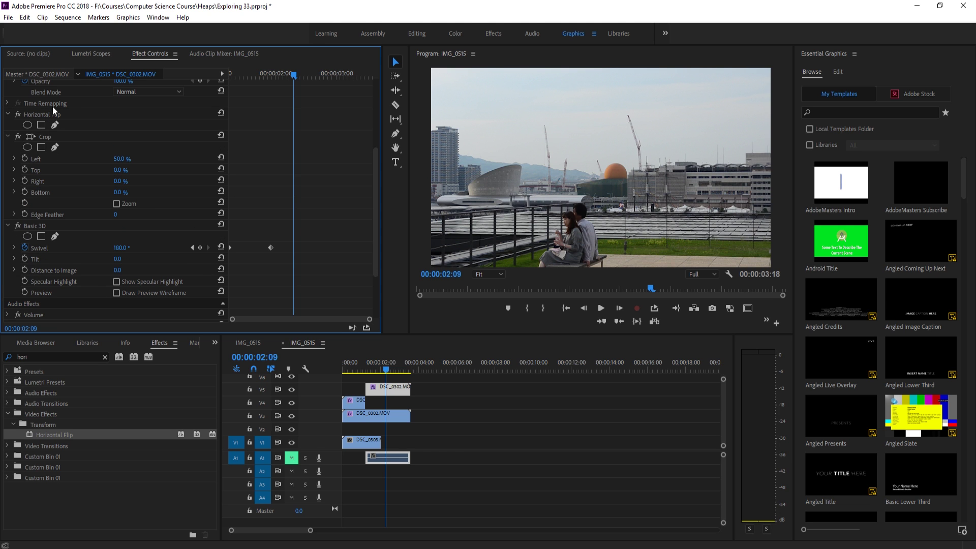
scroll(92, 248, "down", 3)
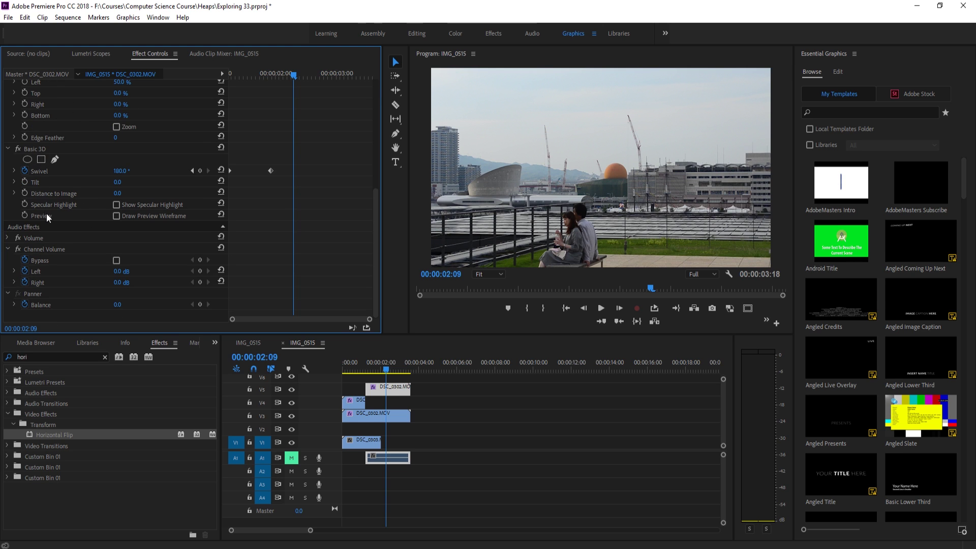
scroll(52, 218, "up", 3)
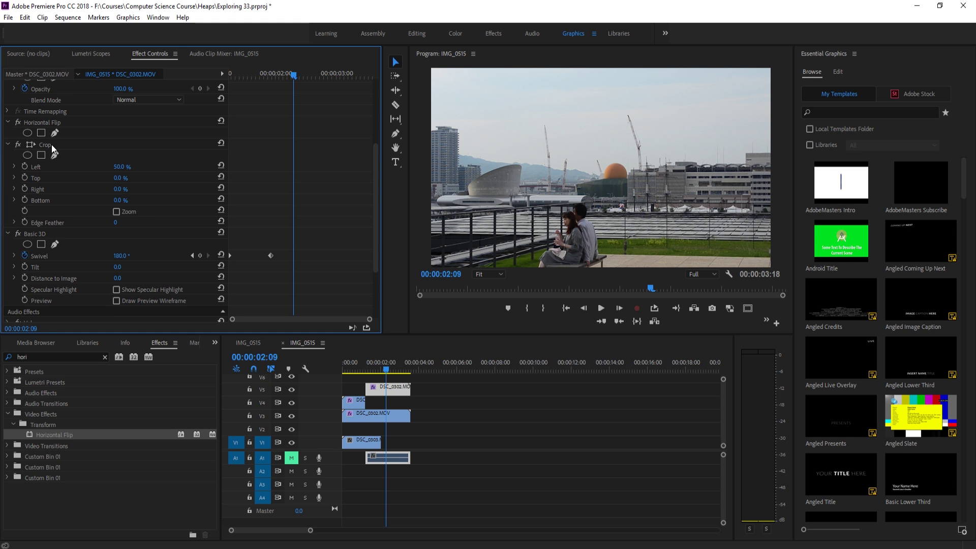
scroll(59, 207, "down", 3)
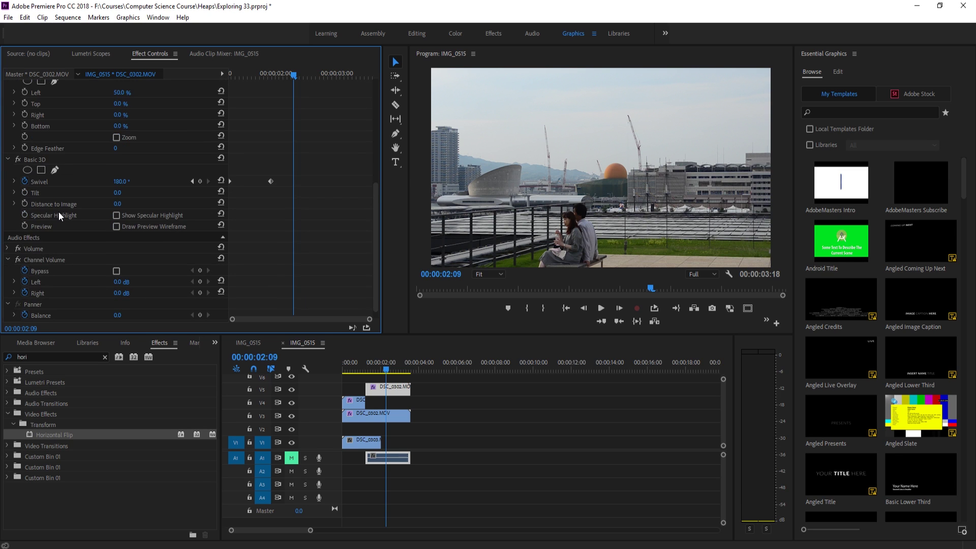
scroll(59, 211, "up", 3)
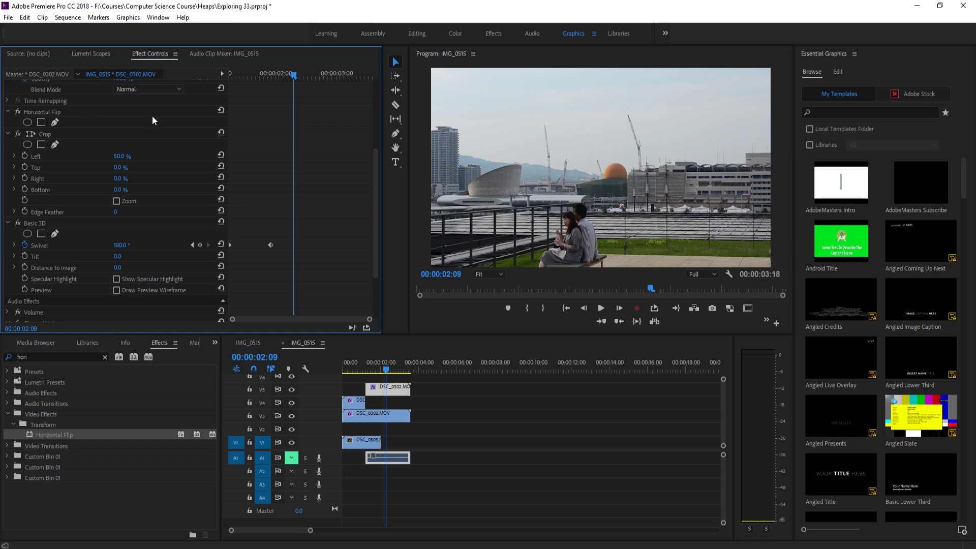
scroll(84, 195, "up", 2)
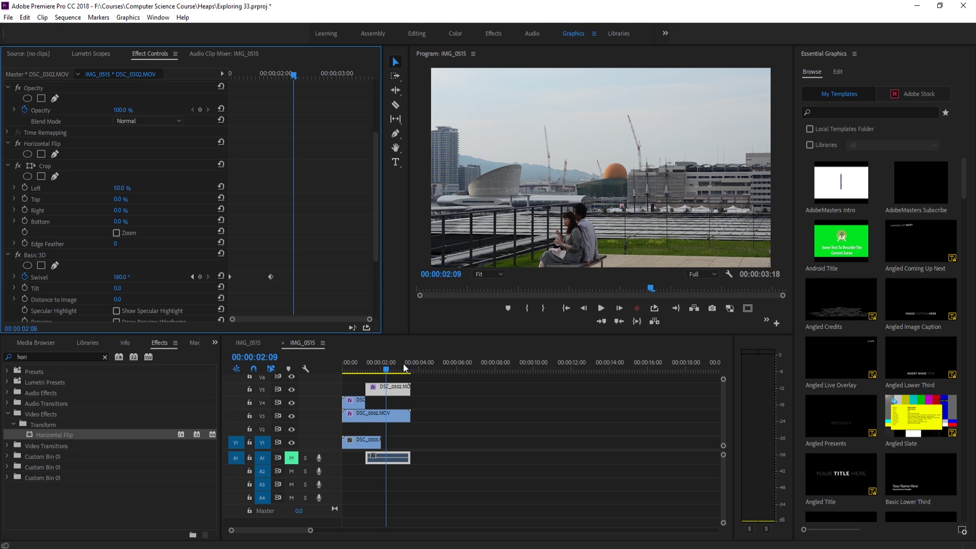
Step: Play the page-flip transition from near the start of the sequence and stop playback at 00:00:02:14
left_click(380, 365)
key("space")
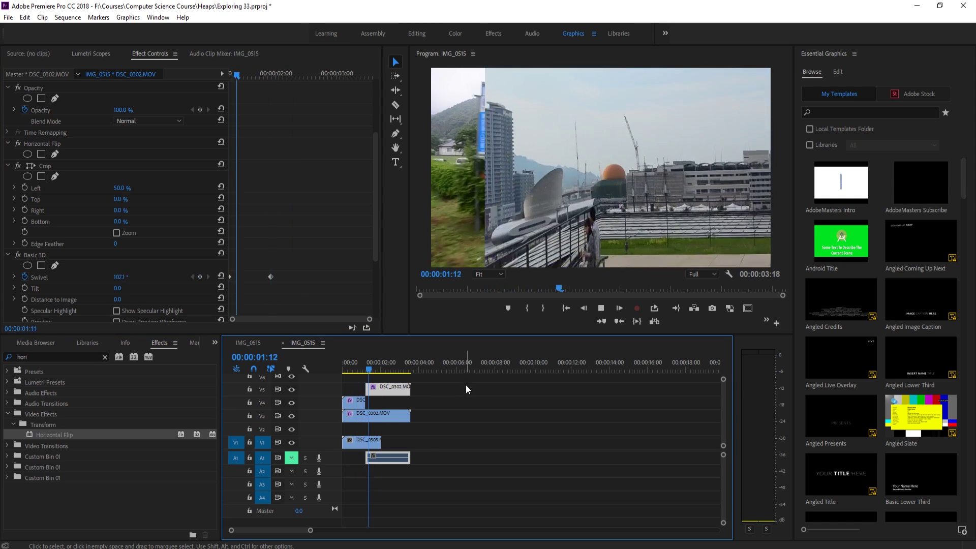
left_click(349, 366)
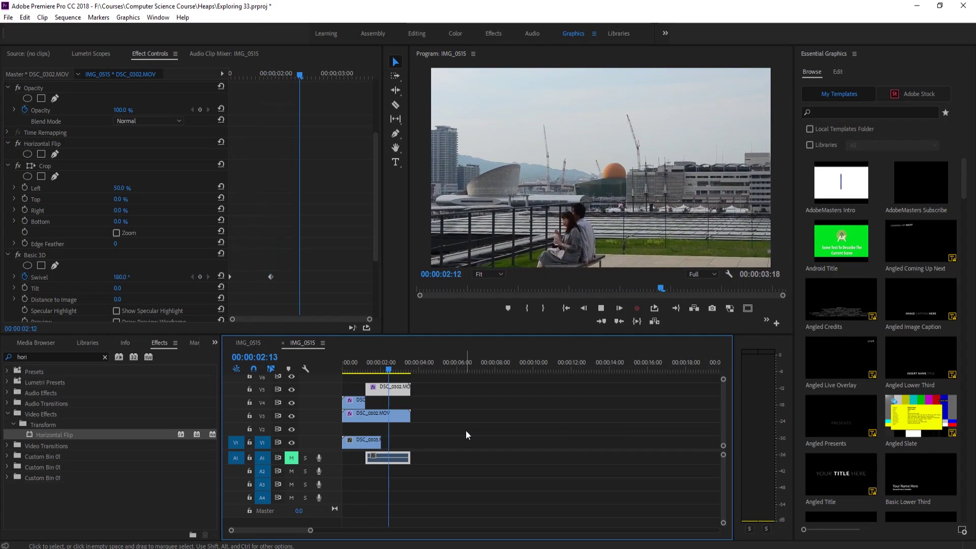
key("space")
mouse_move(868, 408)
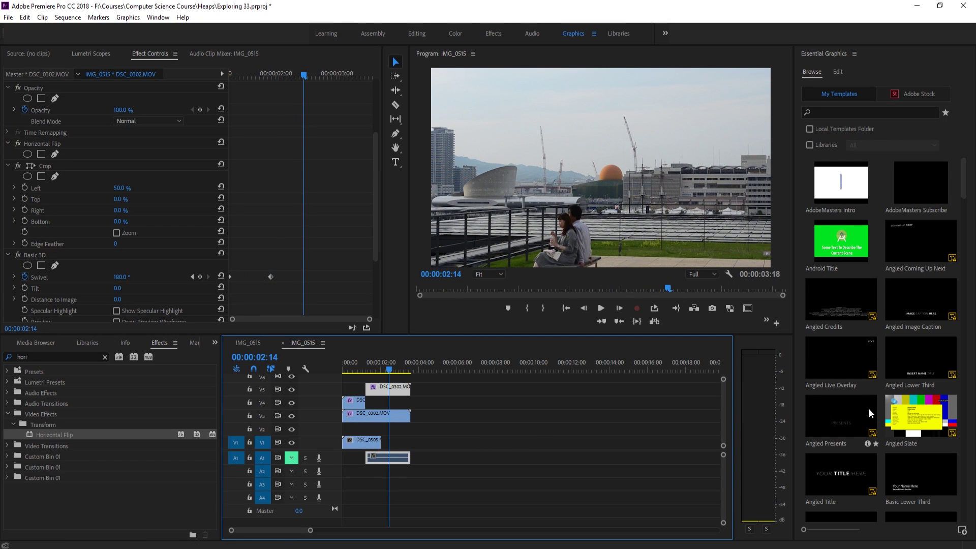